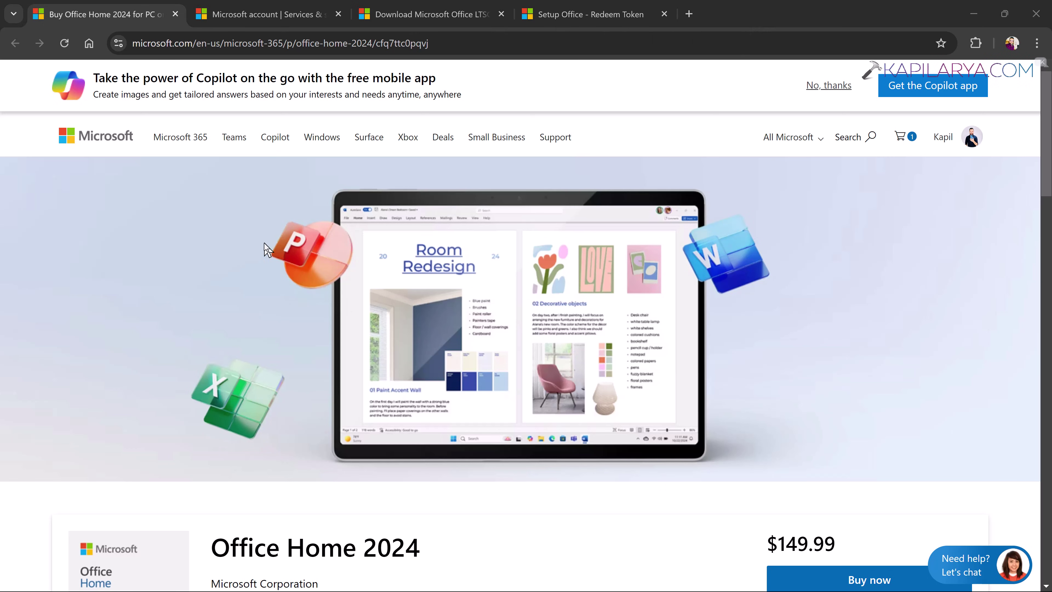
Step: Highlight the one-time purchase for 1 PC or Mac and Windows 11/10/macOS compatibility bullets
{"action": "left_click", "coordinate": [321, 43]}
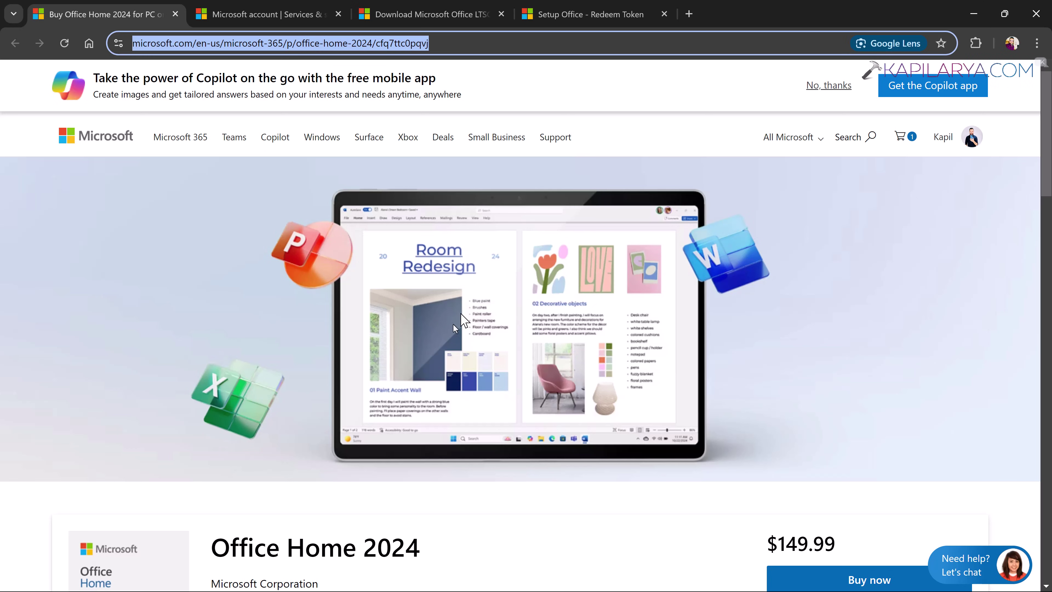
{"action": "scroll", "coordinate": [368, 396], "scroll_direction": "down", "scroll_amount": 1}
{"action": "scroll", "coordinate": [369, 397], "scroll_direction": "down", "scroll_amount": 4}
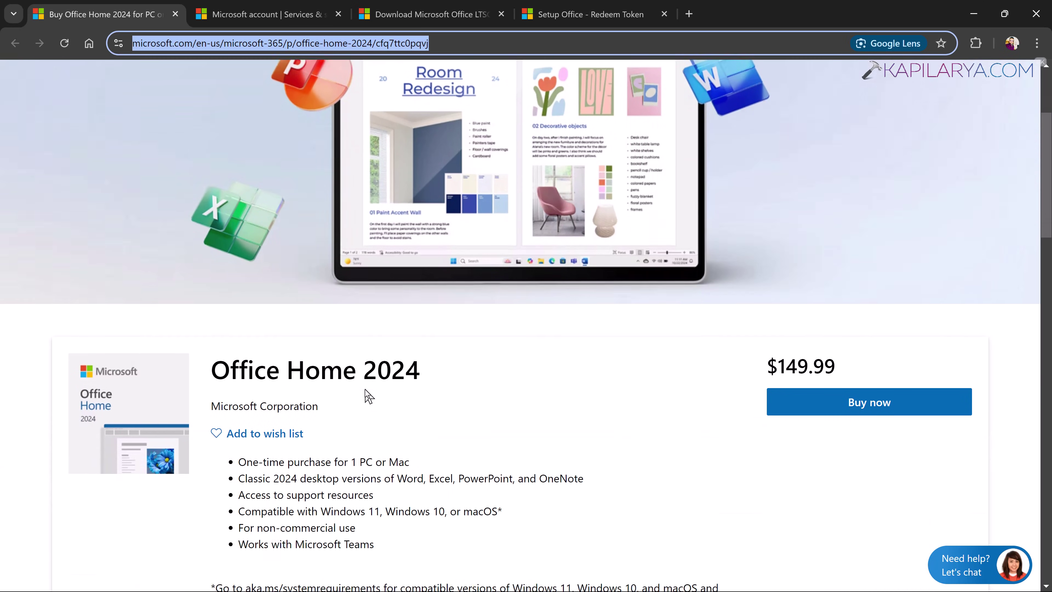
{"action": "scroll", "coordinate": [364, 401], "scroll_direction": "down", "scroll_amount": 2}
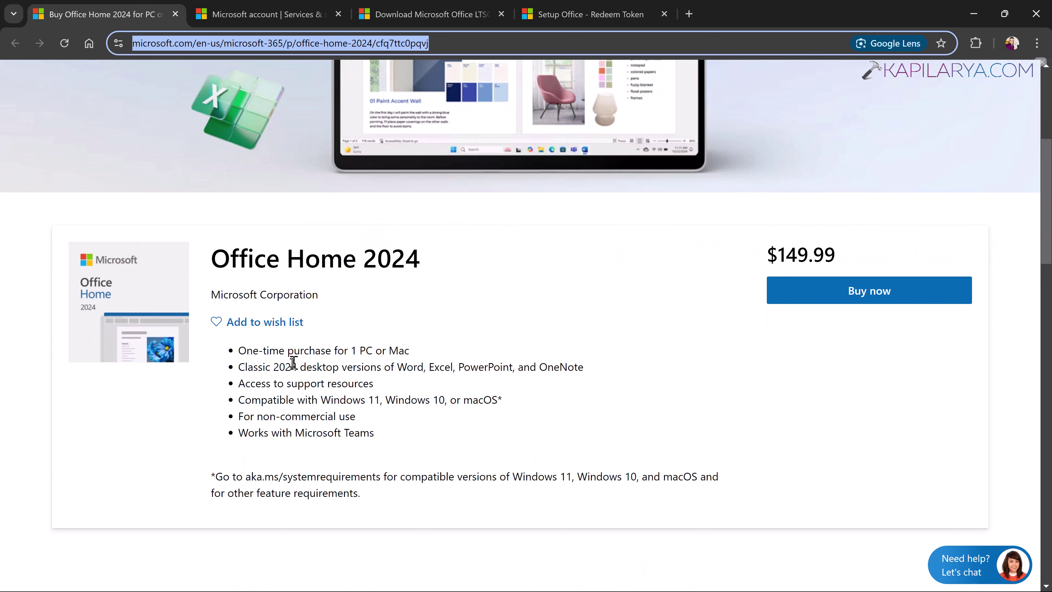
{"action": "left_click_drag", "start_coordinate": [241, 353], "coordinate": [414, 351]}
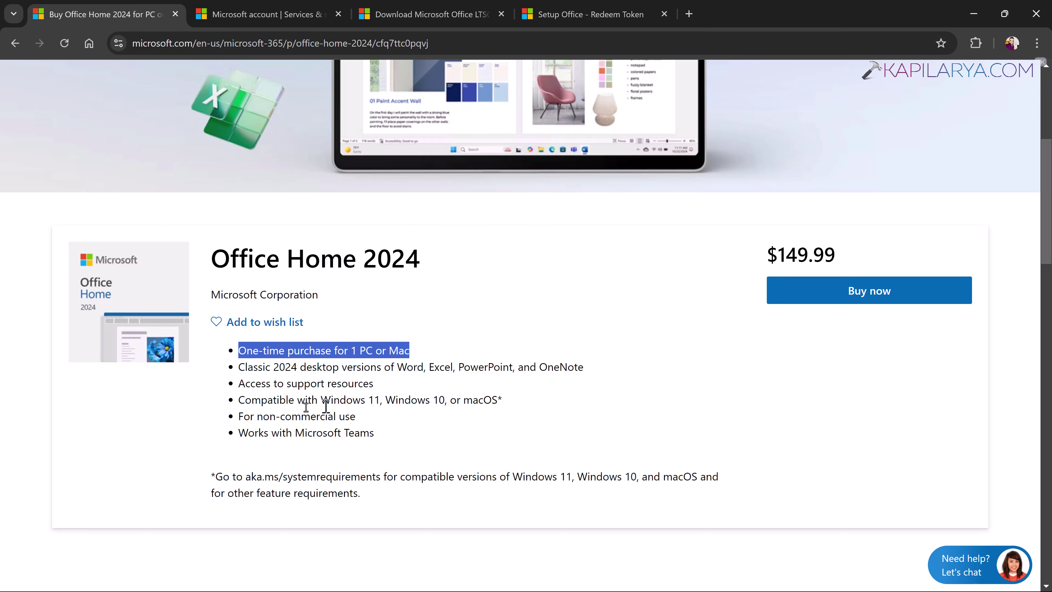
{"action": "left_click_drag", "start_coordinate": [239, 400], "coordinate": [505, 403]}
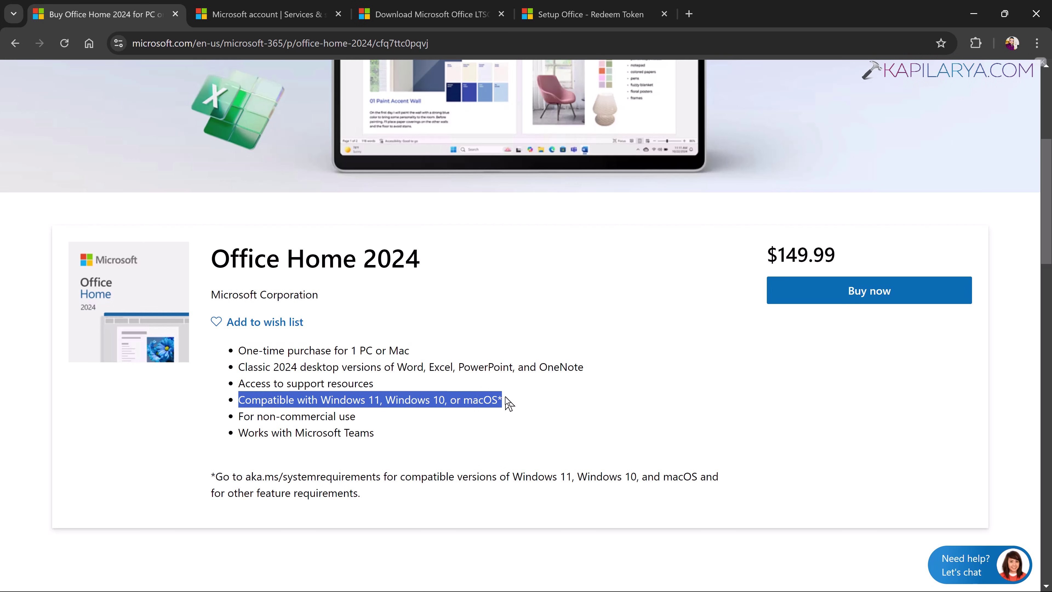
Step: Scroll down the Office Home 2024 page to the Top questions section
{"action": "scroll", "coordinate": [505, 403], "scroll_direction": "down", "scroll_amount": 5}
{"action": "scroll", "coordinate": [528, 325], "scroll_direction": "down", "scroll_amount": 6}
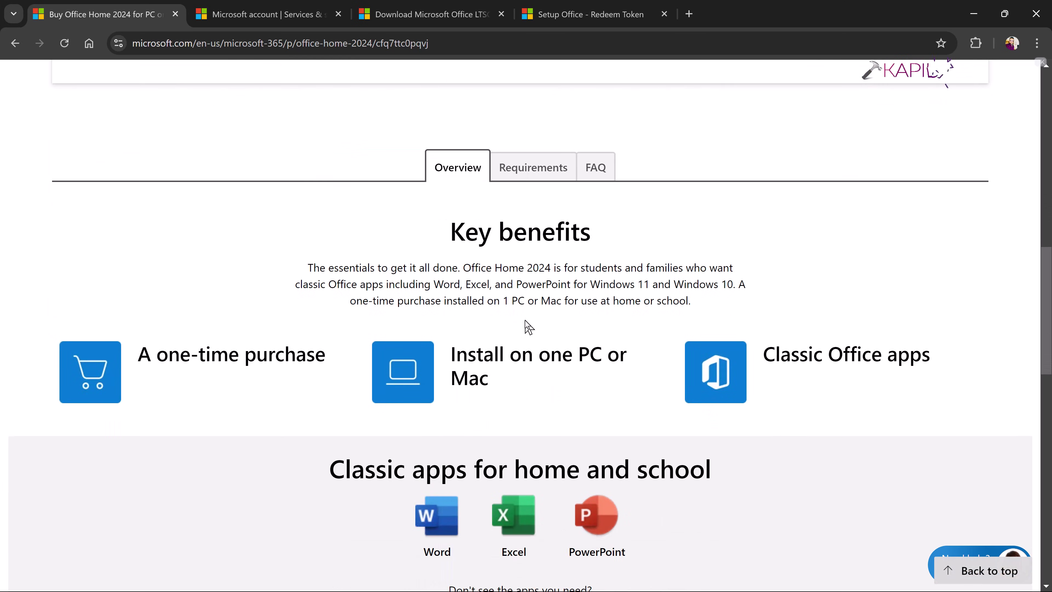
{"action": "scroll", "coordinate": [528, 326], "scroll_direction": "down", "scroll_amount": 3}
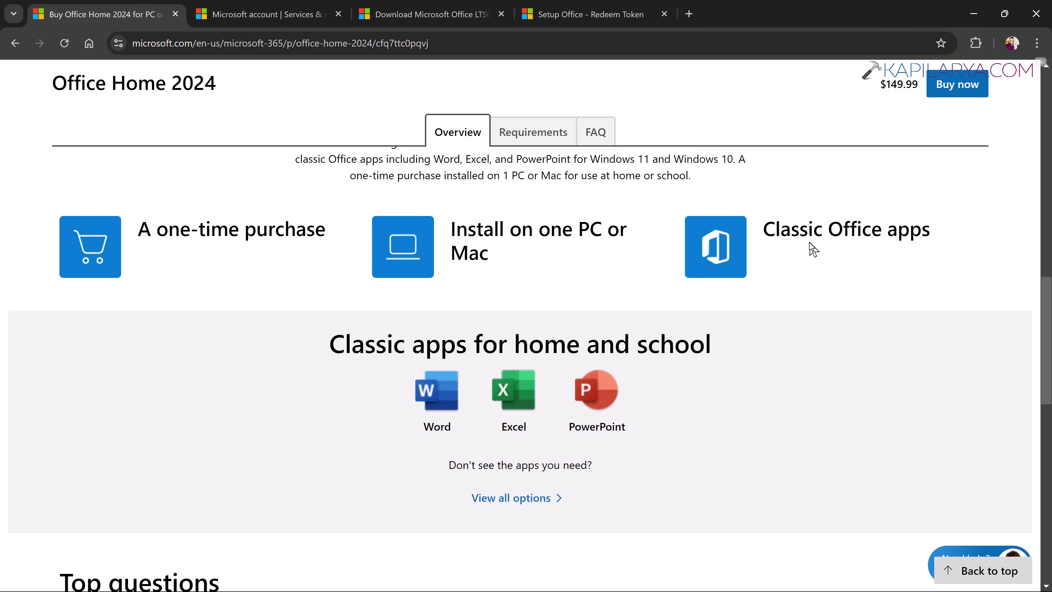
{"action": "scroll", "coordinate": [710, 397], "scroll_direction": "down", "scroll_amount": 8}
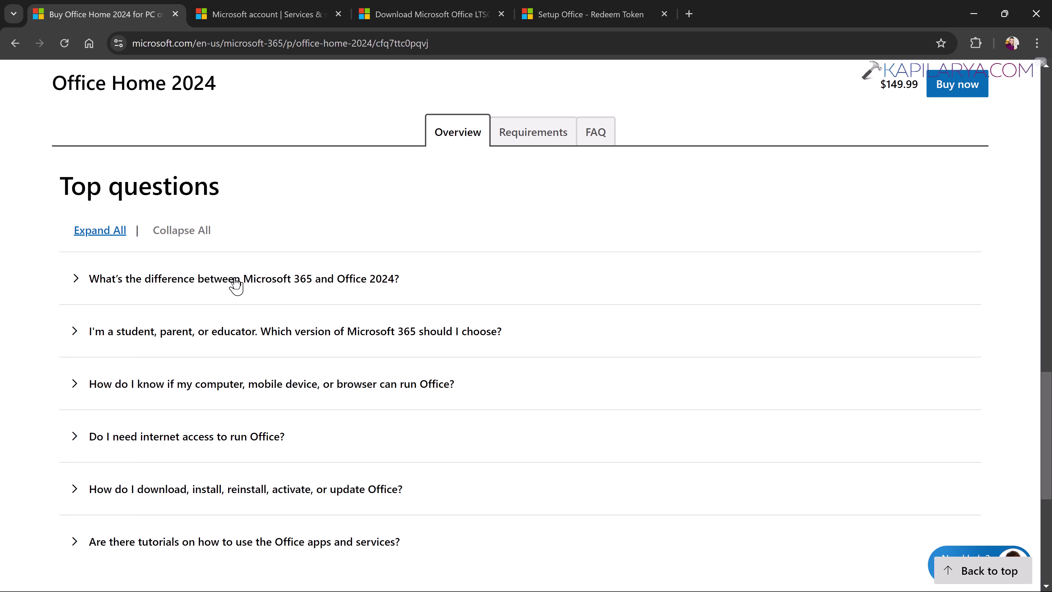
Step: Expand the Microsoft 365 versus Office 2024 answer and highlight its key sentences, including the no-upgrade note
{"action": "left_click", "coordinate": [234, 281]}
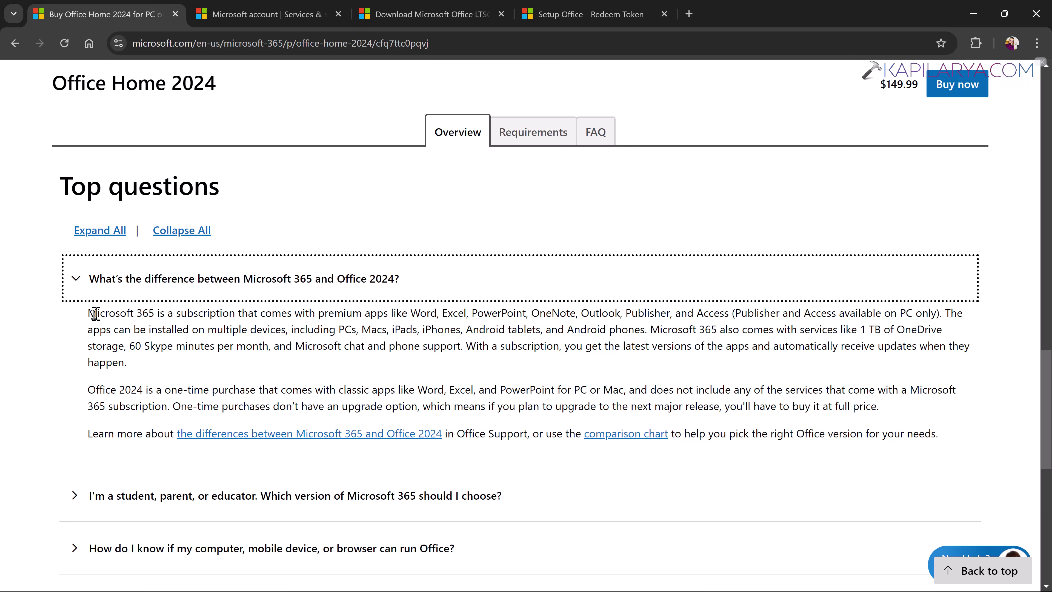
{"action": "left_click_drag", "start_coordinate": [87, 313], "coordinate": [696, 319]}
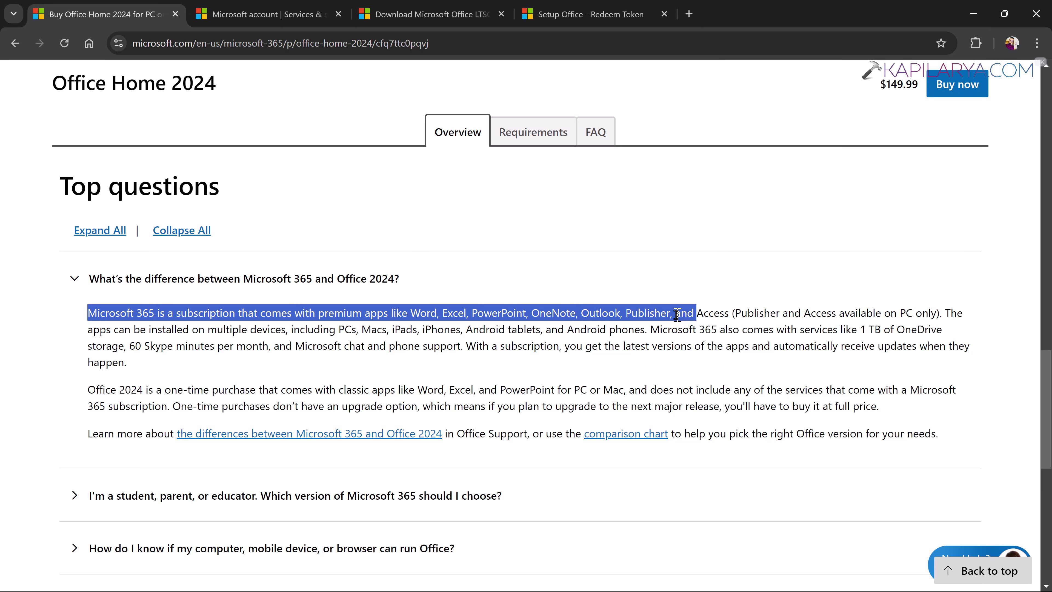
{"action": "key", "text": "shift+Right"}
{"action": "key", "text": "shift+Right"}
{"action": "key", "text": "shift+Right"}
{"action": "key", "text": "shift+Right"}
{"action": "key", "text": "shift+Right"}
{"action": "key", "text": "shift+Right"}
{"action": "key", "text": "shift+Right"}
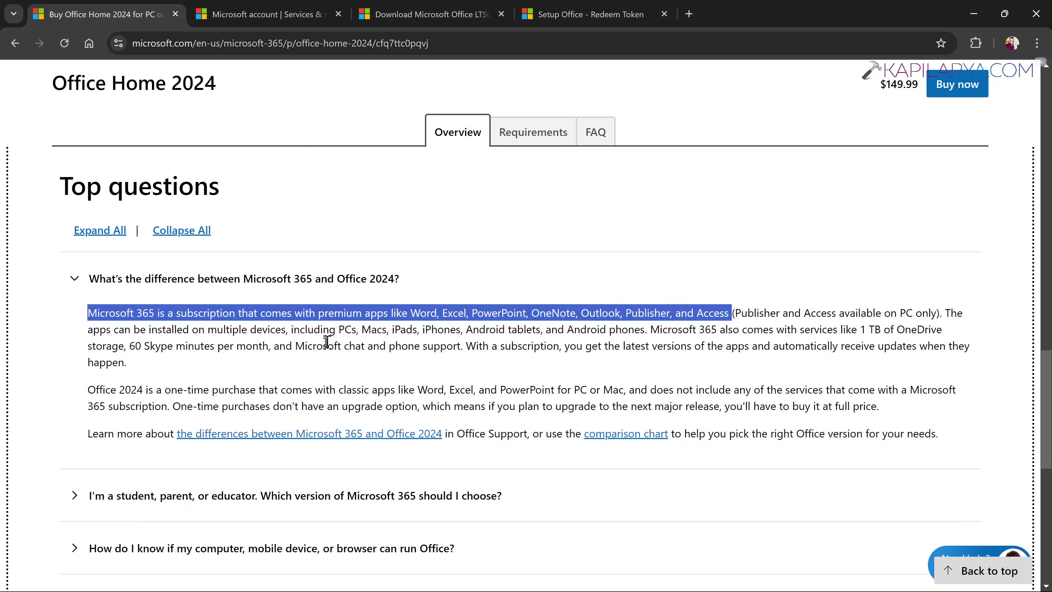
{"action": "left_click", "coordinate": [90, 393]}
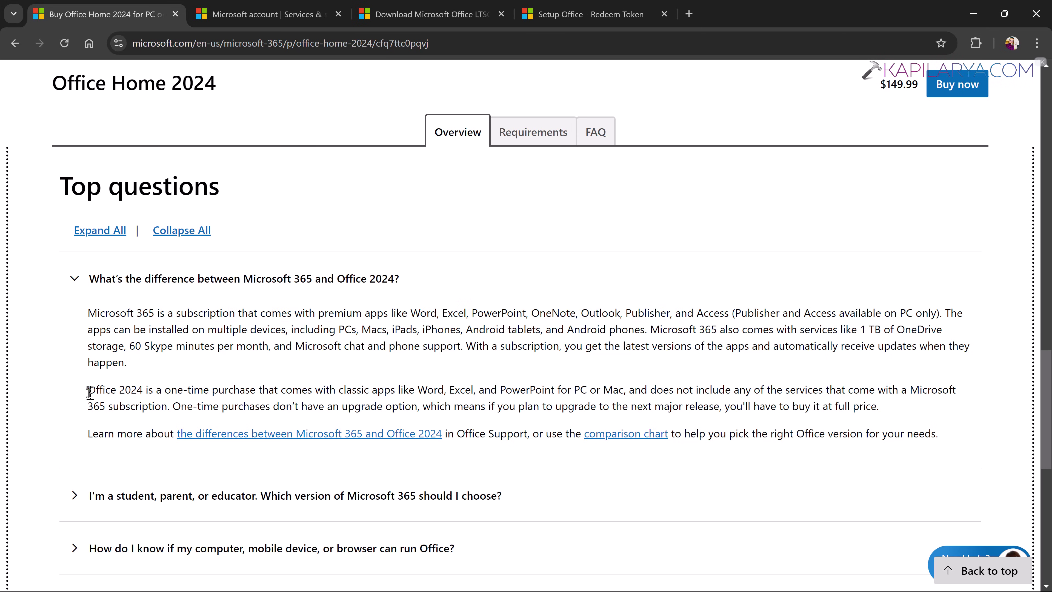
{"action": "left_click_drag", "start_coordinate": [89, 393], "coordinate": [626, 386]}
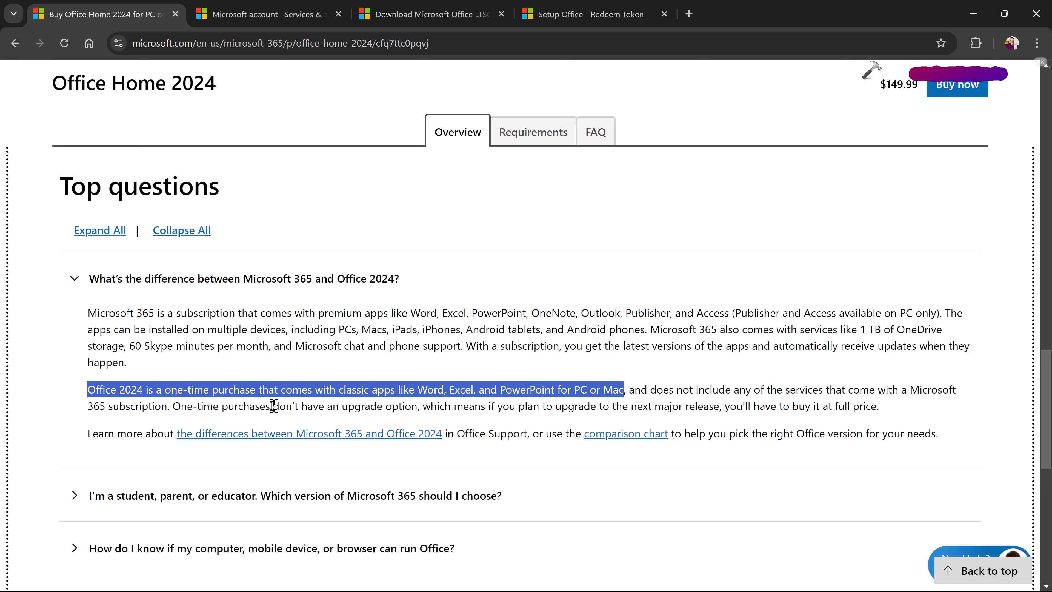
{"action": "left_click", "coordinate": [176, 409]}
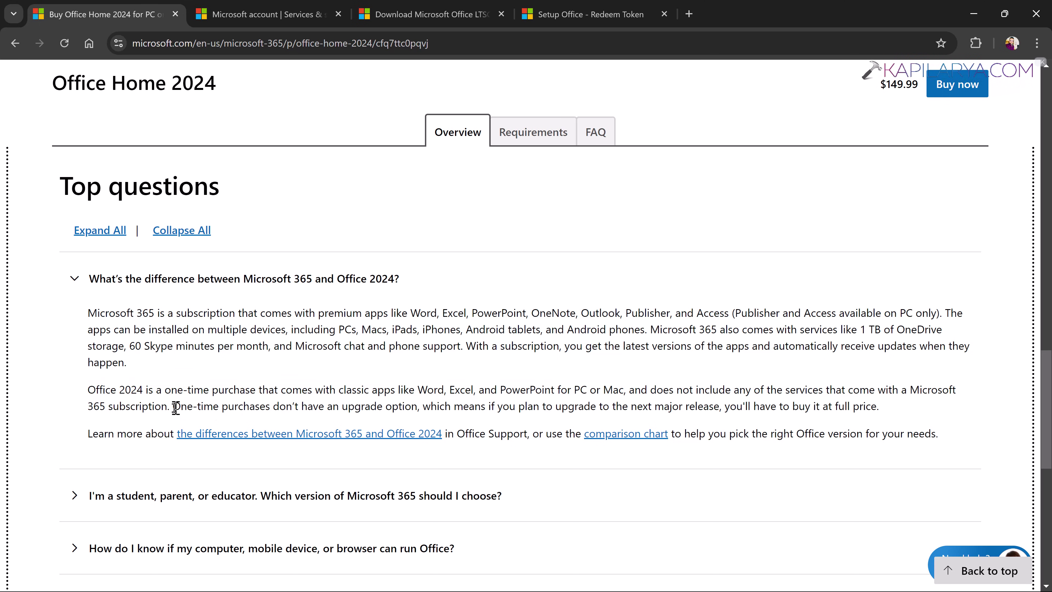
{"action": "left_click_drag", "start_coordinate": [176, 408], "coordinate": [909, 412]}
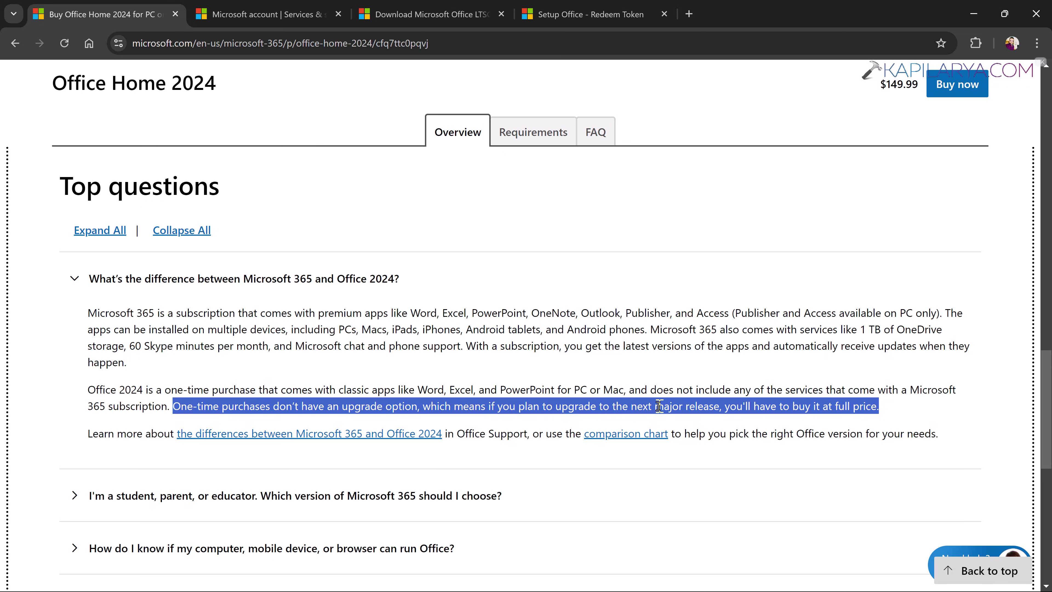
{"action": "left_click", "coordinate": [671, 341]}
Step: Scroll back up to the top of the product page
{"action": "scroll", "coordinate": [674, 344], "scroll_direction": "up", "scroll_amount": 2}
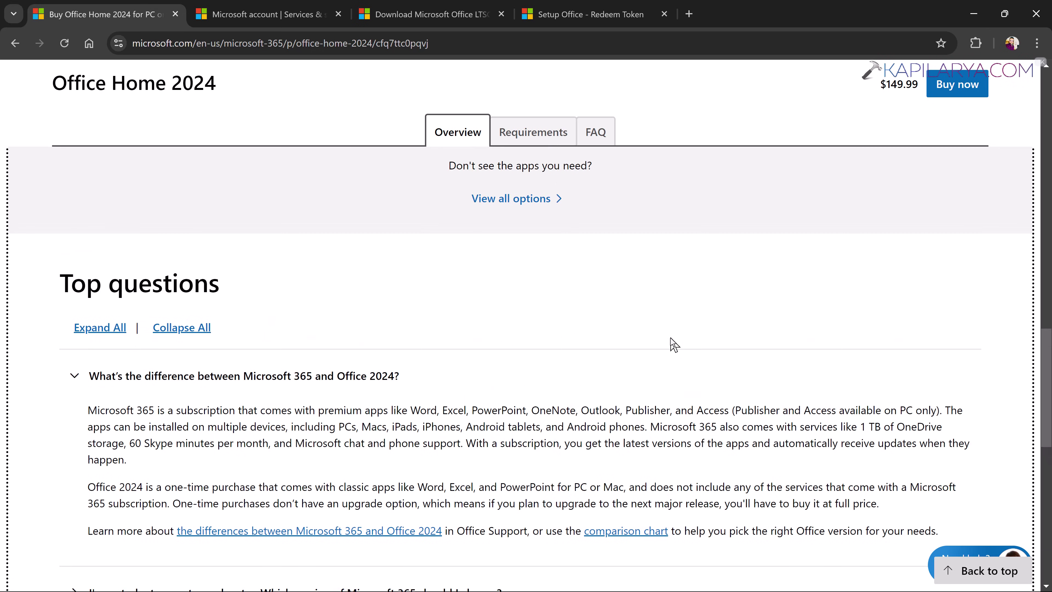
{"action": "scroll", "coordinate": [672, 343], "scroll_direction": "up", "scroll_amount": 15}
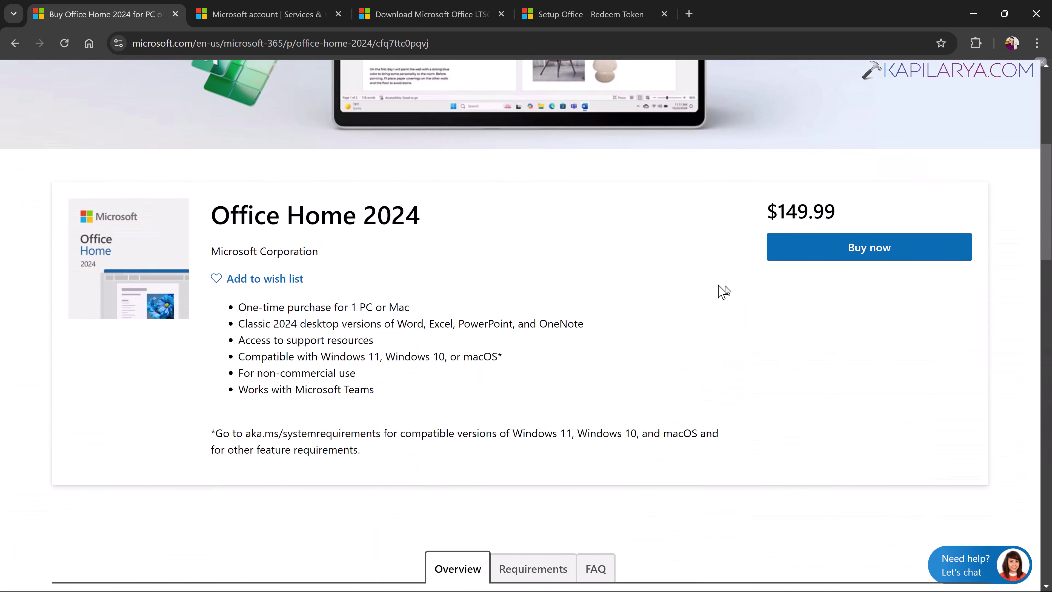
{"action": "scroll", "coordinate": [724, 292], "scroll_direction": "up", "scroll_amount": 5}
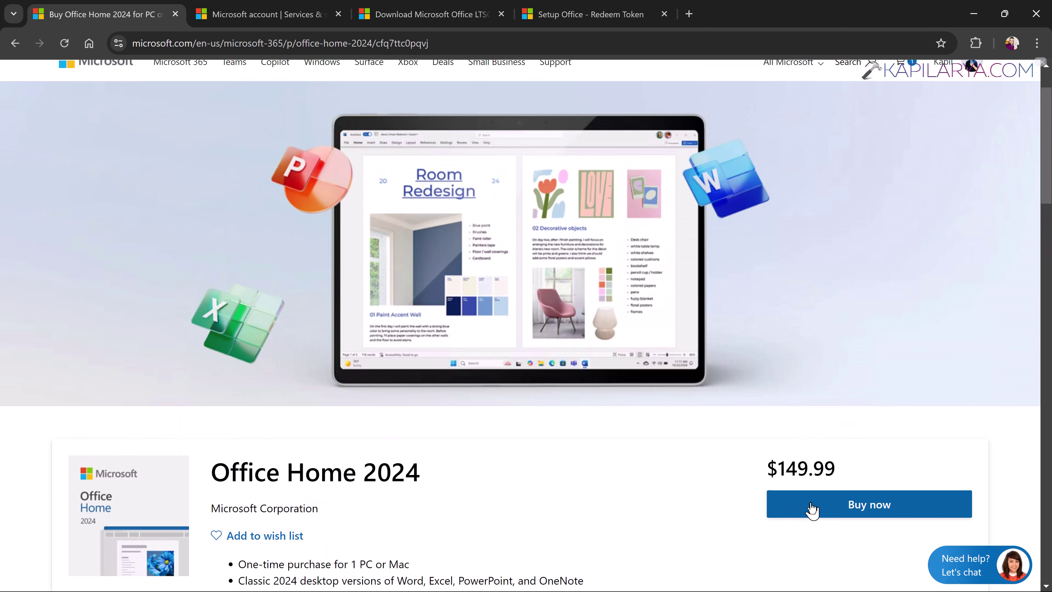
{"action": "scroll", "coordinate": [662, 464], "scroll_direction": "up", "scroll_amount": 2}
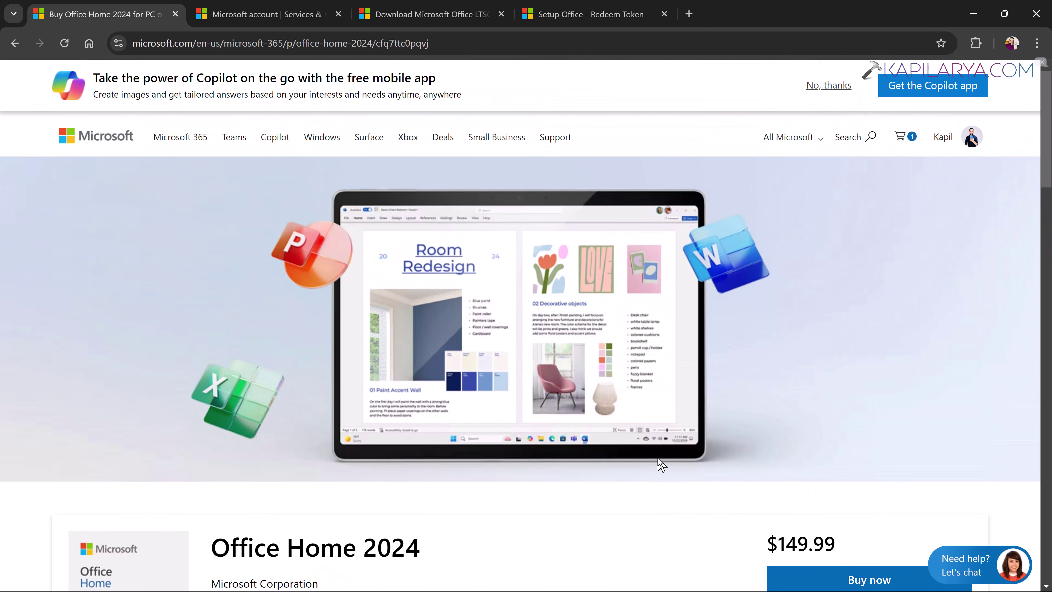
{"action": "scroll", "coordinate": [661, 465], "scroll_direction": "down", "scroll_amount": 1}
{"action": "scroll", "coordinate": [662, 464], "scroll_direction": "up", "scroll_amount": 1}
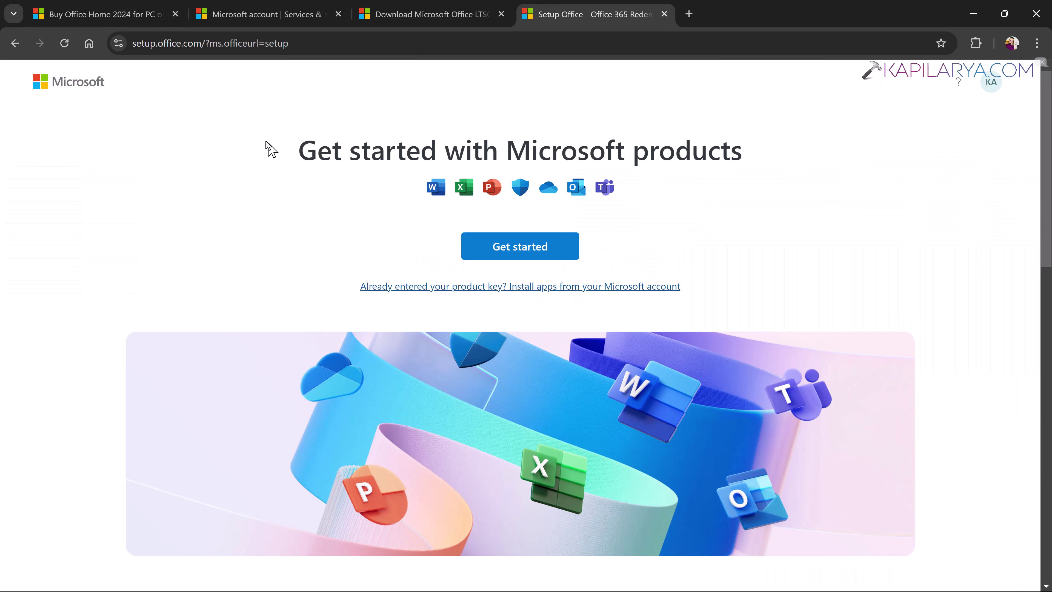
Step: Start setup at setup.office.com to reach product key entry, then view Services & subscriptions
{"action": "key", "text": "ctrl+4"}
{"action": "left_click", "coordinate": [138, 46]}
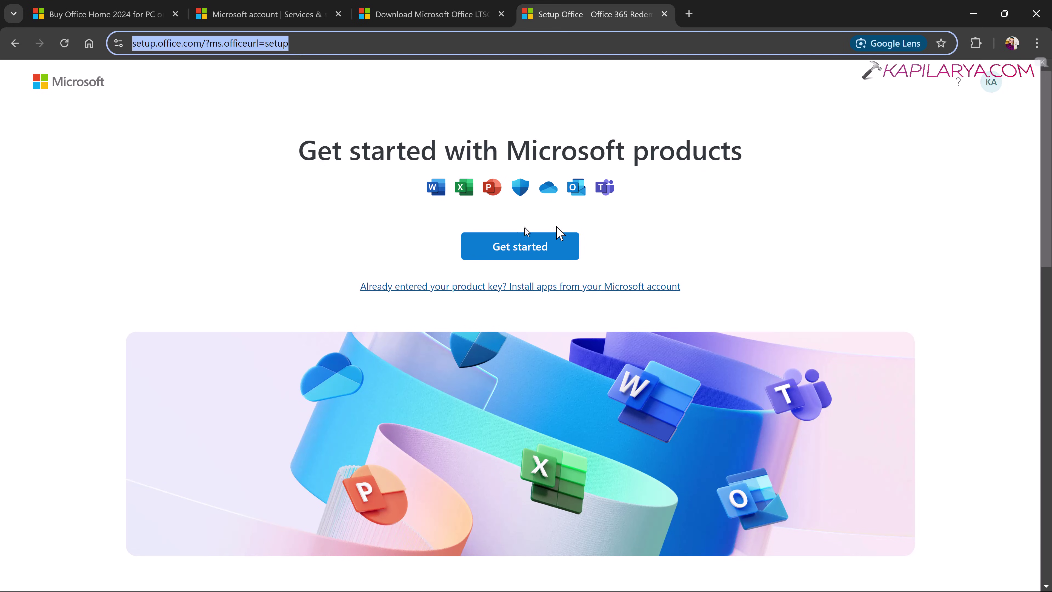
{"action": "left_click", "coordinate": [534, 254]}
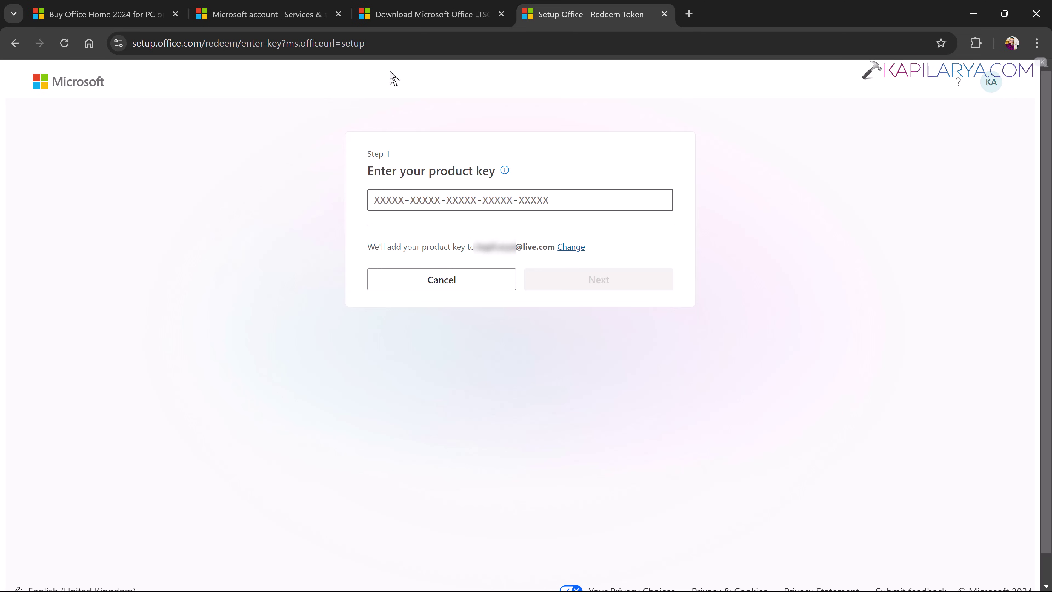
{"action": "left_click", "coordinate": [290, 12]}
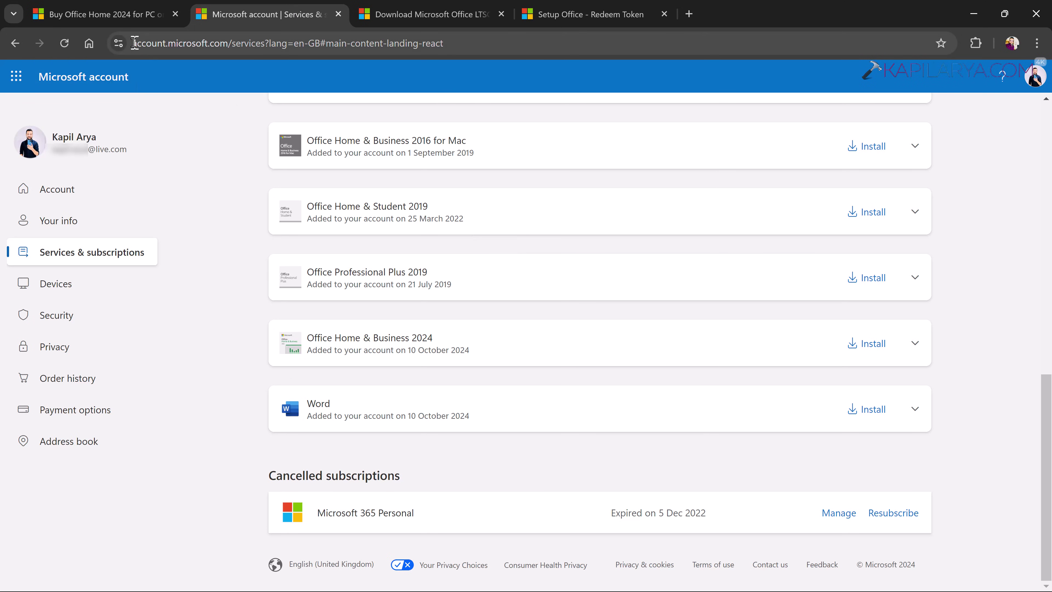
Step: Expand the Office Home & Business 2024 subscription entry and start its install
{"action": "left_click", "coordinate": [135, 43]}
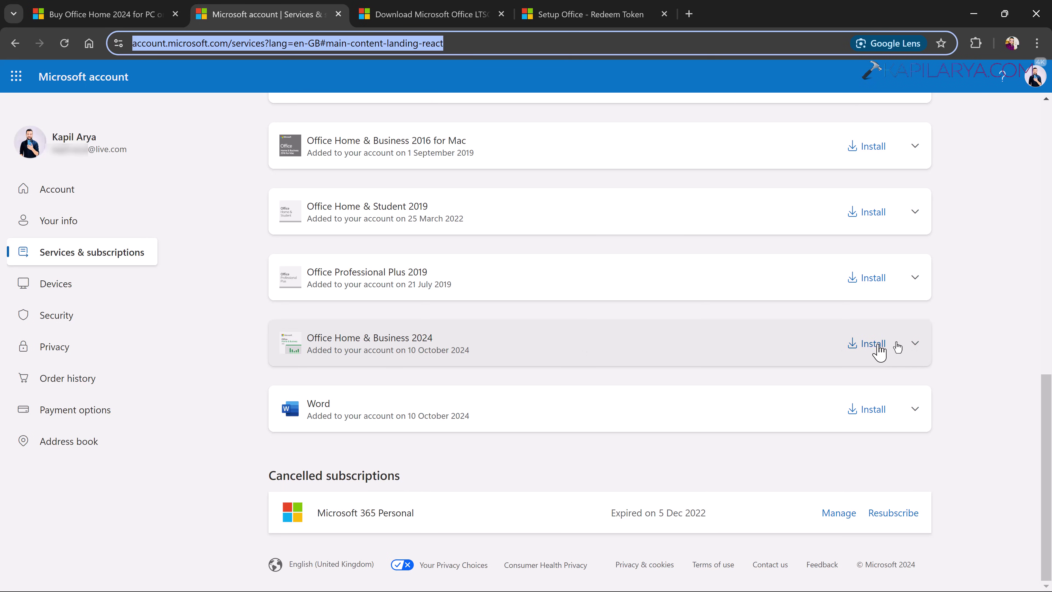
{"action": "left_click", "coordinate": [915, 345]}
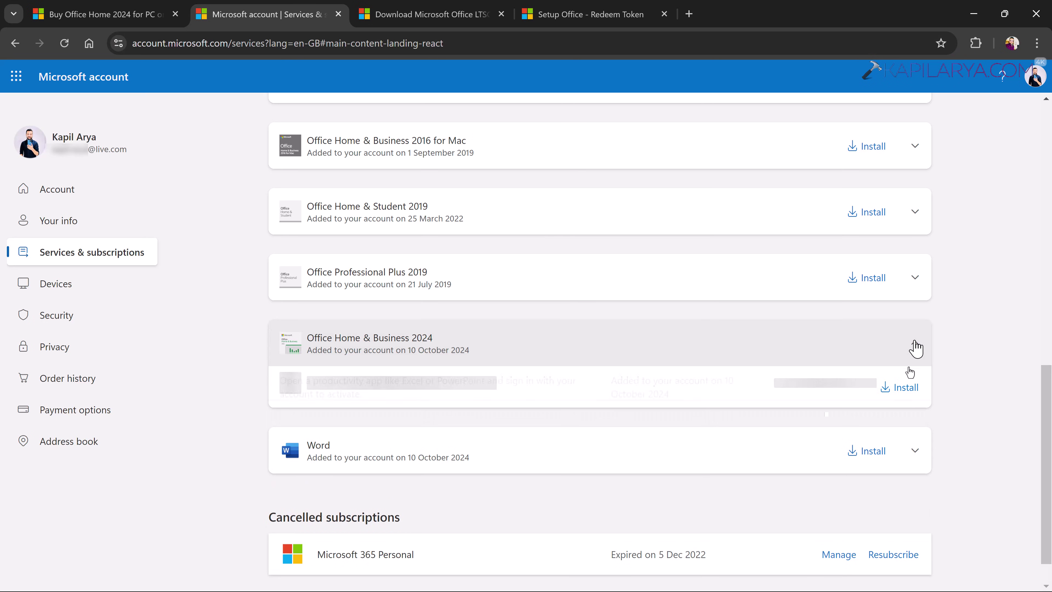
{"action": "left_click", "coordinate": [891, 388]}
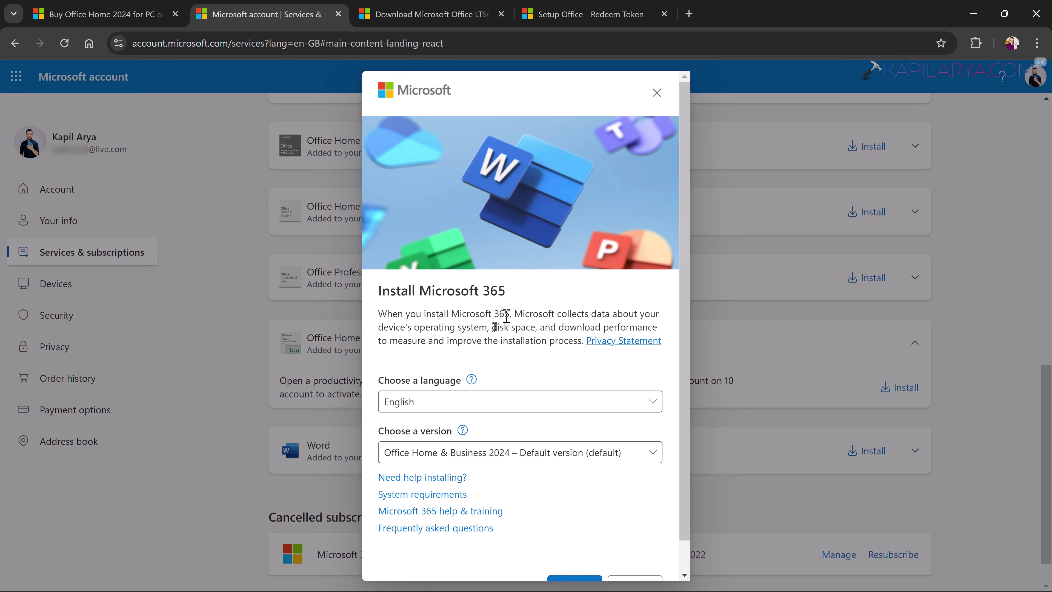
Step: Open the Choose a version dropdown in the Install Microsoft 365 dialog
{"action": "scroll", "coordinate": [538, 367], "scroll_direction": "down", "scroll_amount": 1}
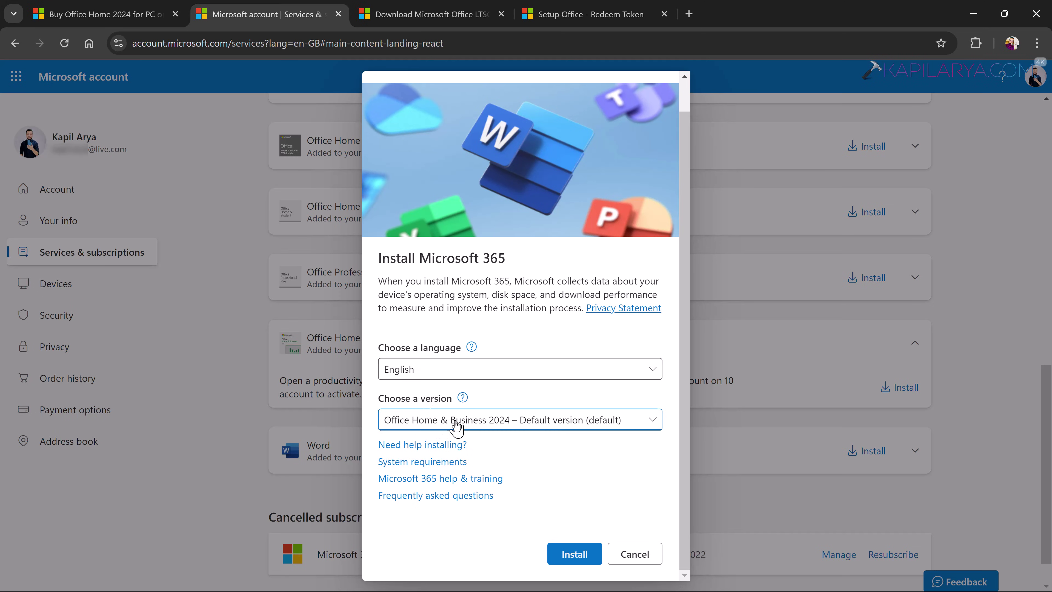
{"action": "left_click", "coordinate": [456, 424]}
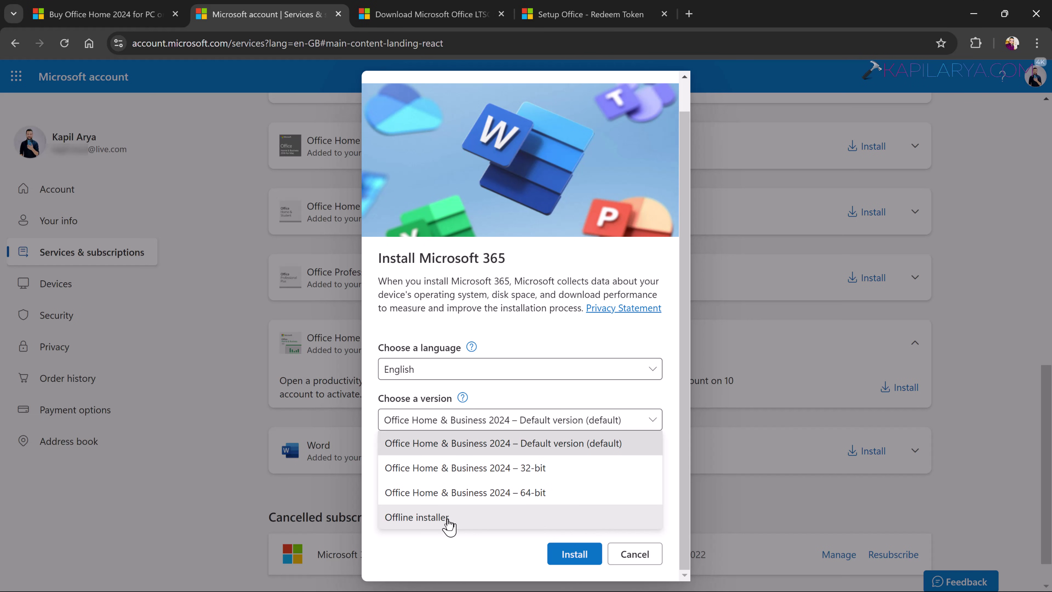
Step: Download the Offline installer image HomeBusiness2024Retail and open the folder containing it
{"action": "left_click", "coordinate": [448, 523]}
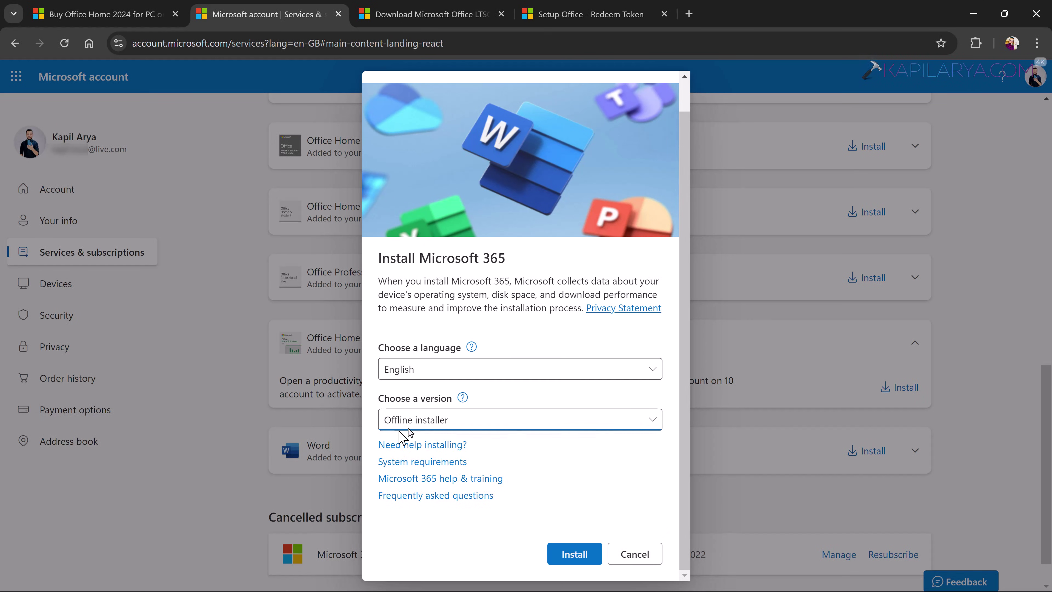
{"action": "left_click", "coordinate": [560, 557]}
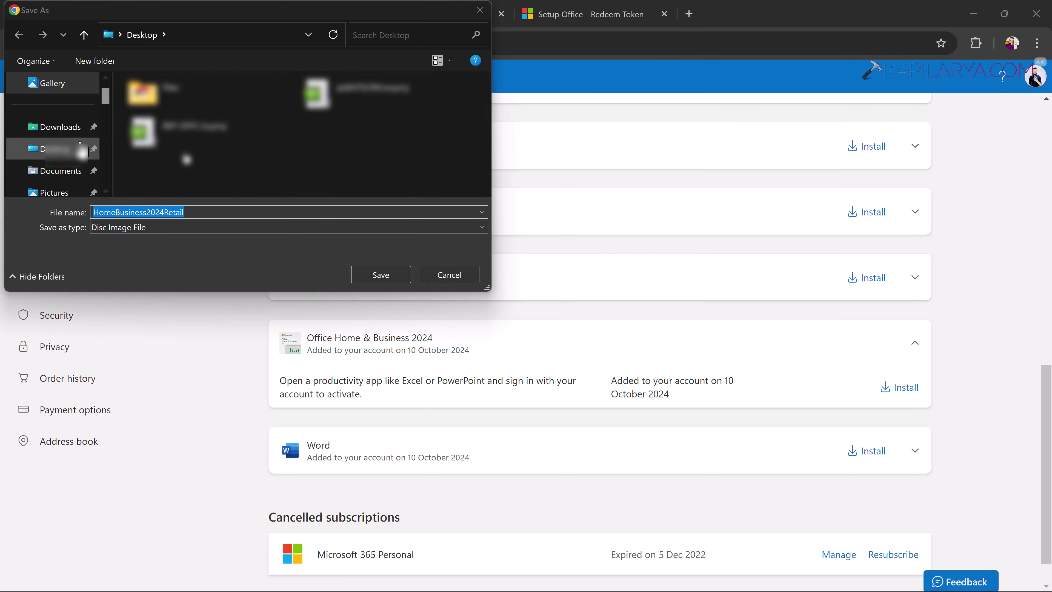
{"action": "left_click", "coordinate": [63, 148]}
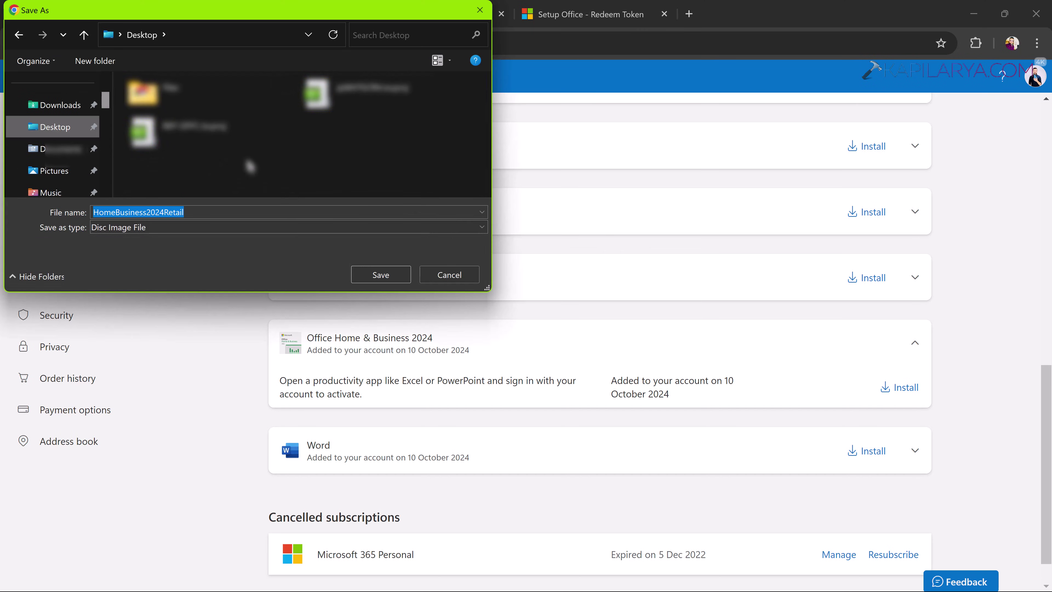
{"action": "left_click", "coordinate": [381, 276]}
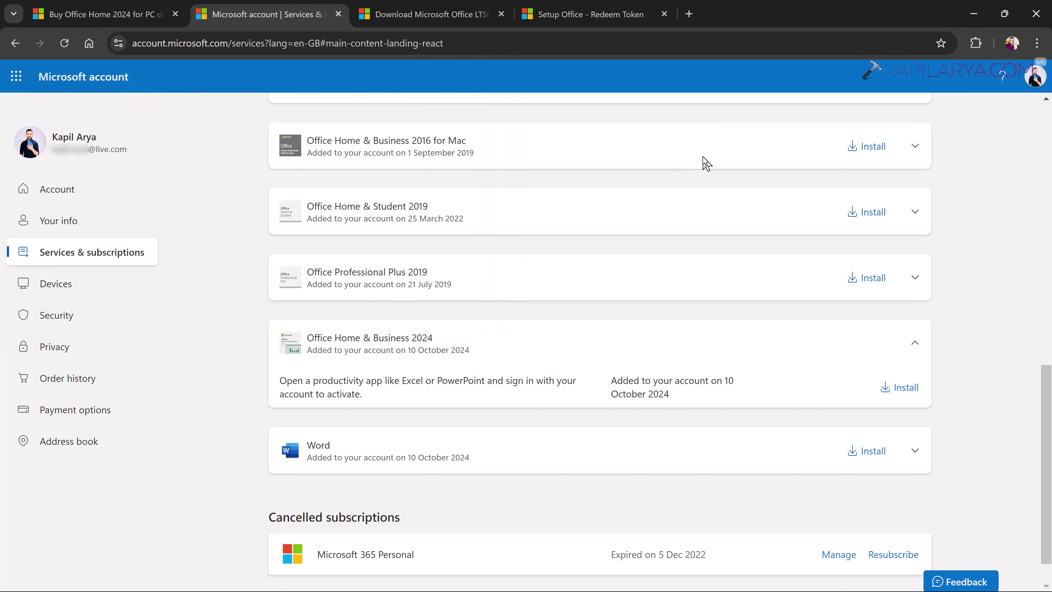
{"action": "left_click", "coordinate": [987, 43]}
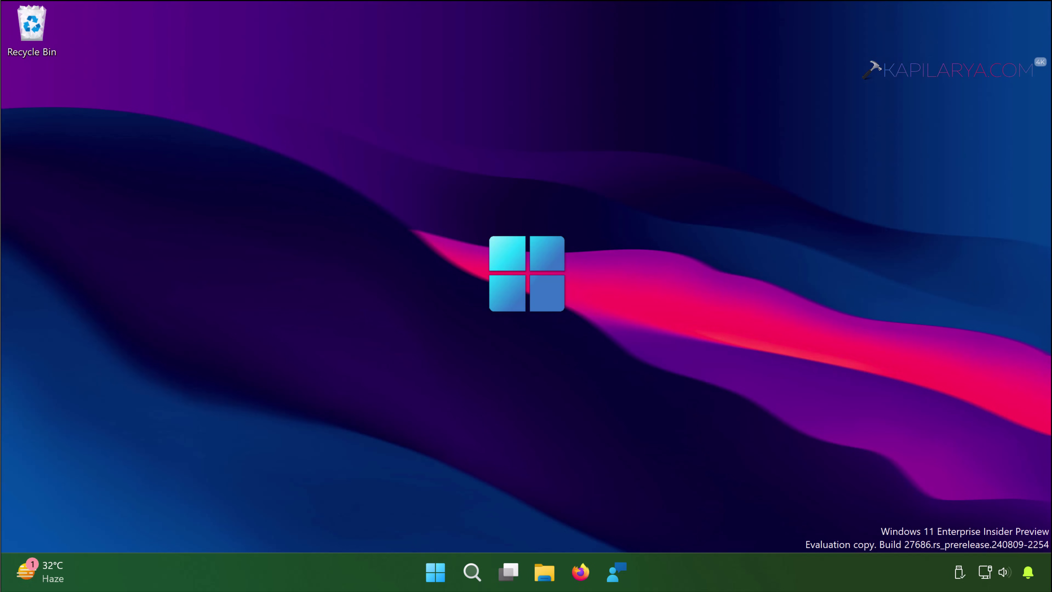
{"action": "left_click", "coordinate": [308, 519]}
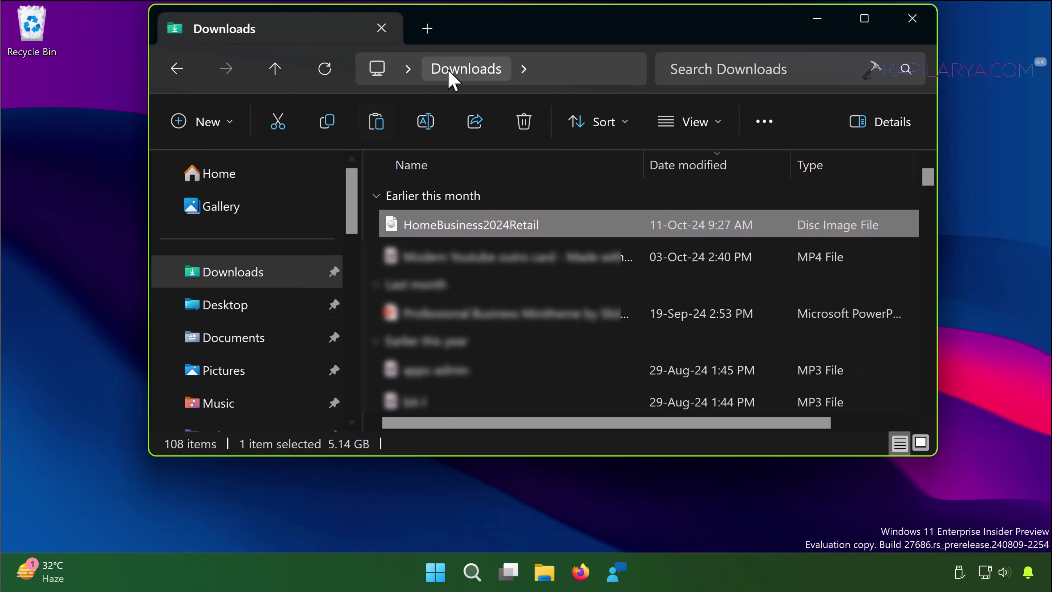
Step: Mount the HomeBusiness2024Retail image from Downloads as DVD Drive (D:) 16.0.17928.20148
{"action": "left_click_drag", "start_coordinate": [479, 28], "coordinate": [452, 68]}
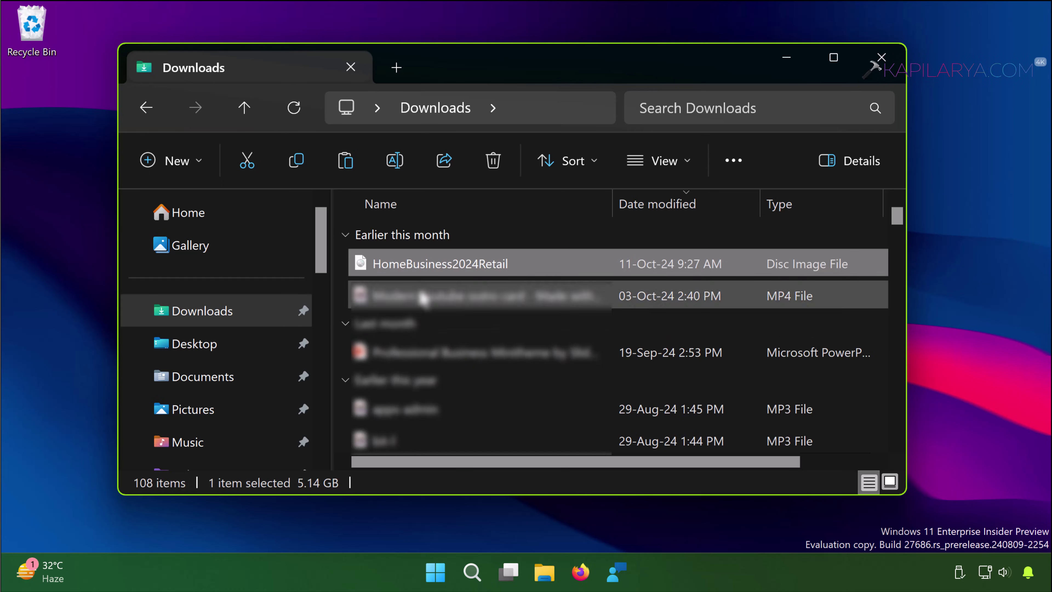
{"action": "mouse_move", "coordinate": [503, 273]}
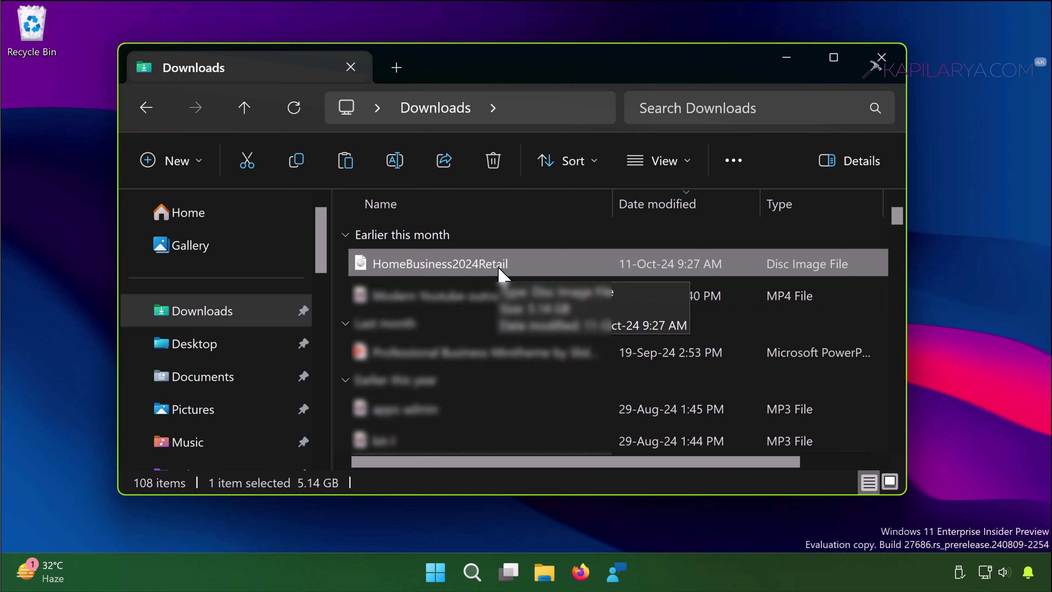
{"action": "double_click", "coordinate": [502, 269]}
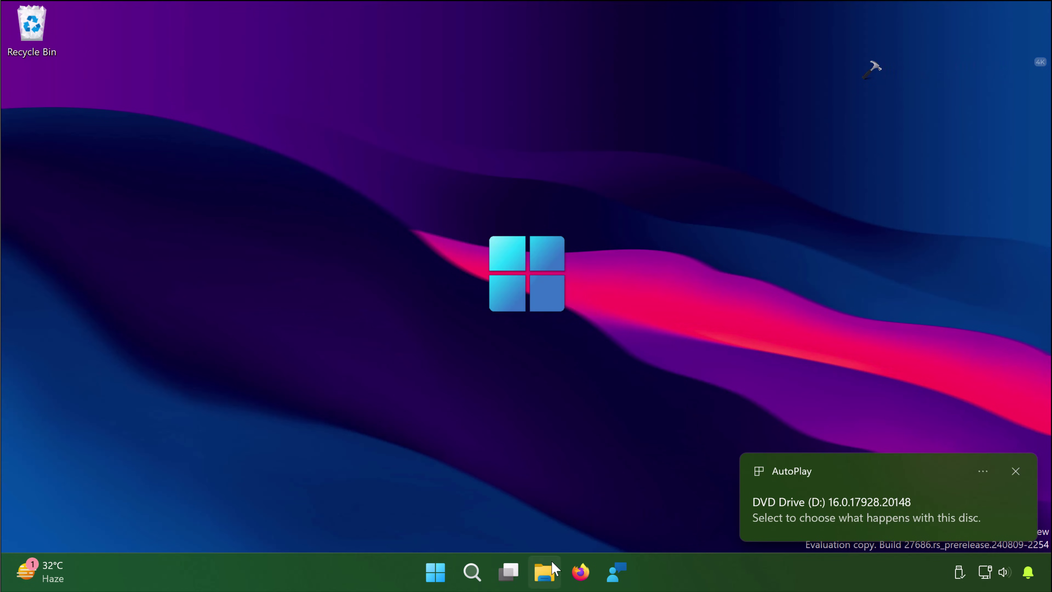
Step: Browse DVD Drive (D:) in a new File Explorer window and run Setup.exe from its root
{"action": "left_click", "coordinate": [553, 569]}
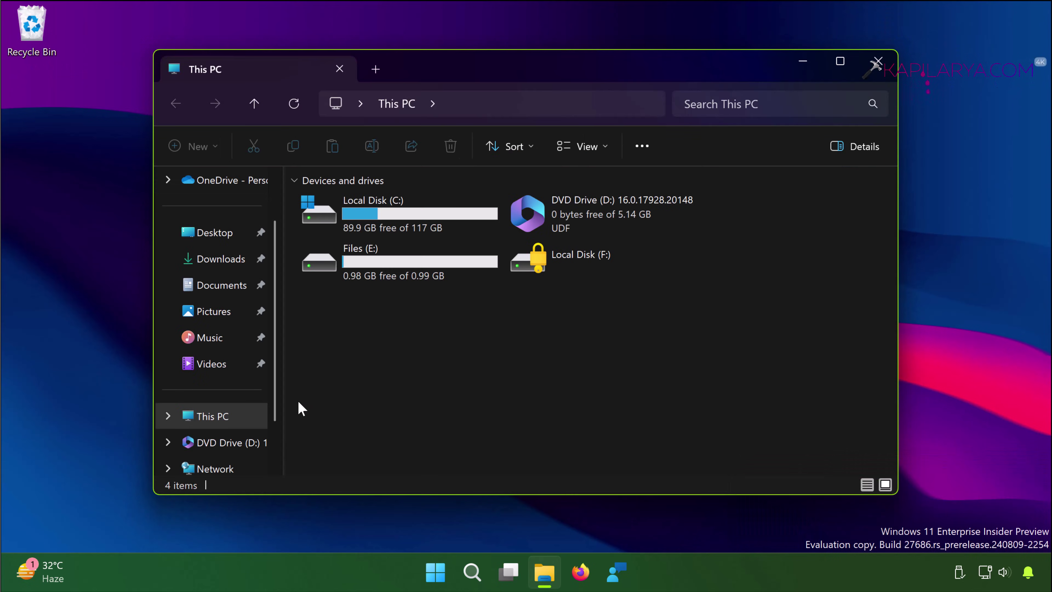
{"action": "left_click", "coordinate": [228, 442]}
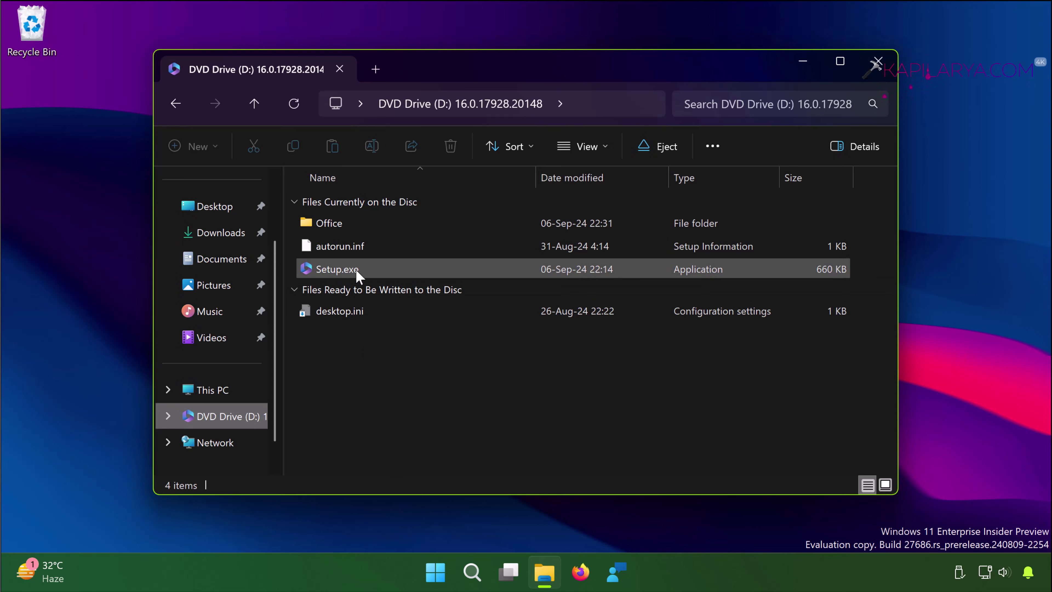
{"action": "left_click", "coordinate": [370, 270]}
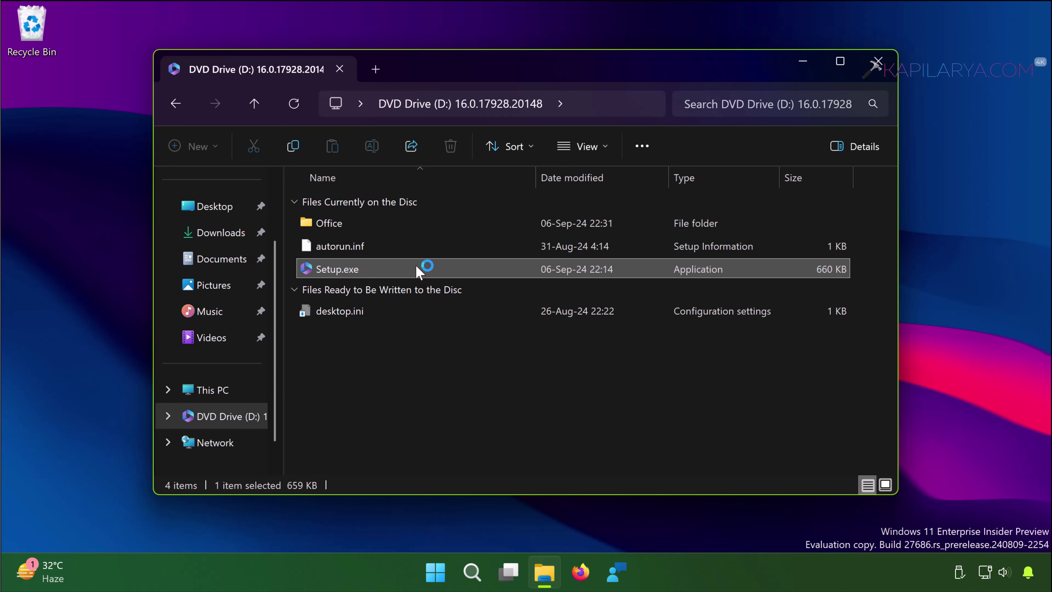
{"action": "double_click", "coordinate": [359, 223]}
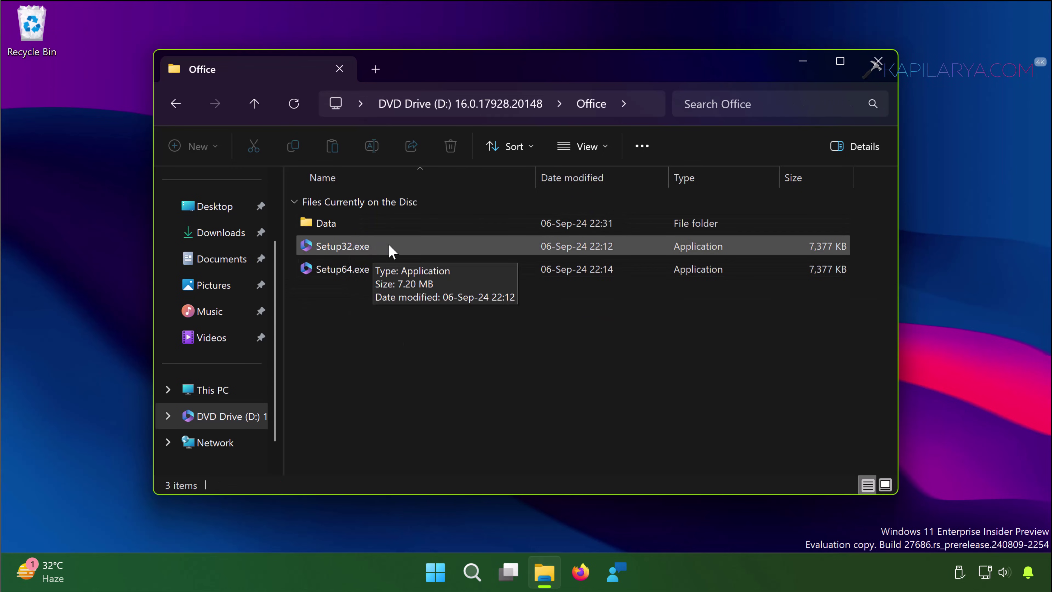
{"action": "left_click", "coordinate": [176, 103]}
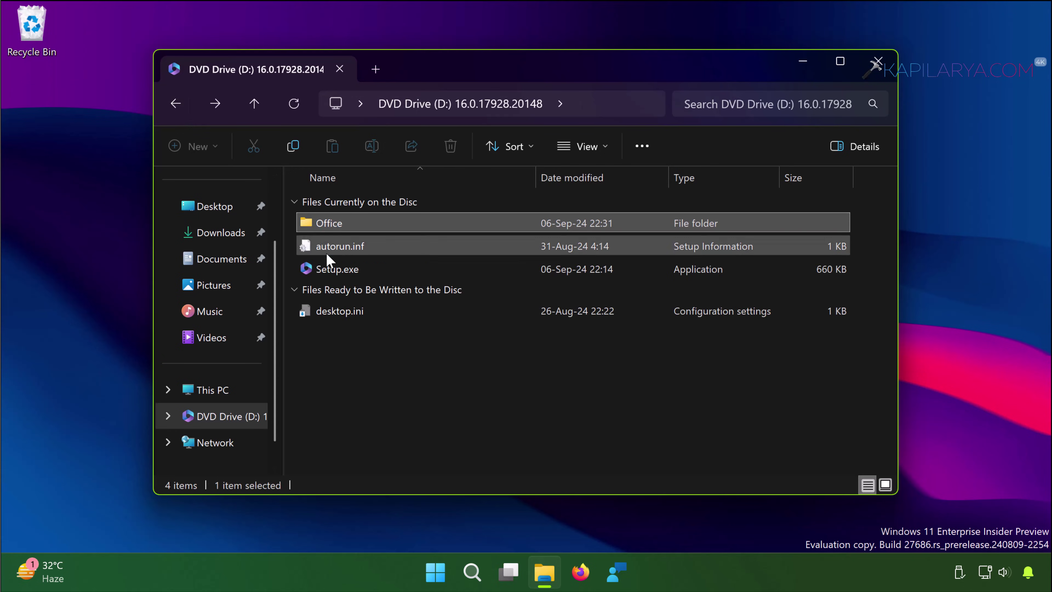
{"action": "left_click", "coordinate": [803, 61]}
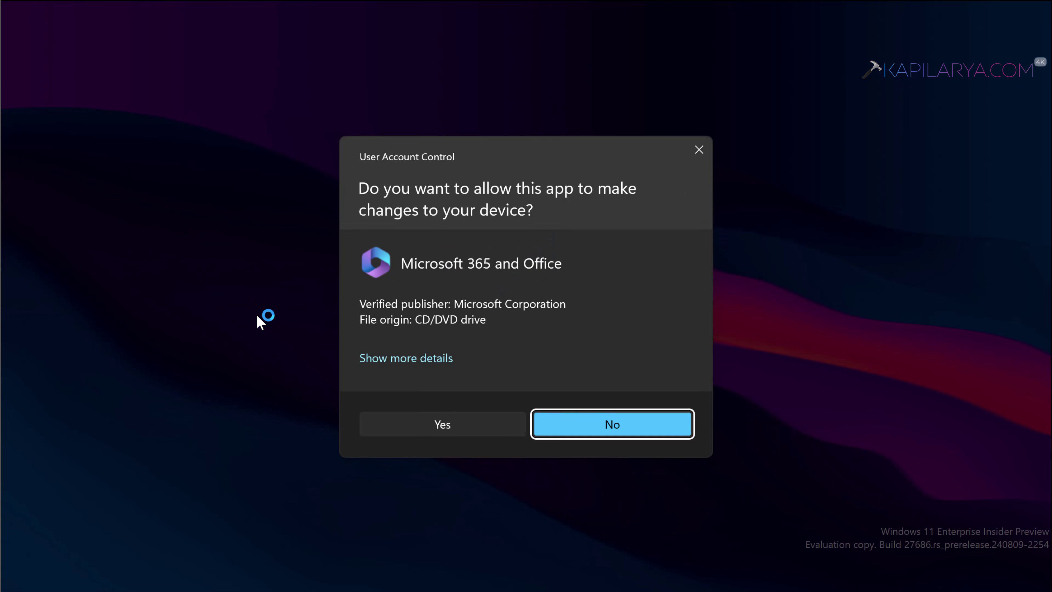
Step: Approve the User Account Control prompt so Microsoft 365 and Office setup starts running
{"action": "left_click", "coordinate": [443, 424]}
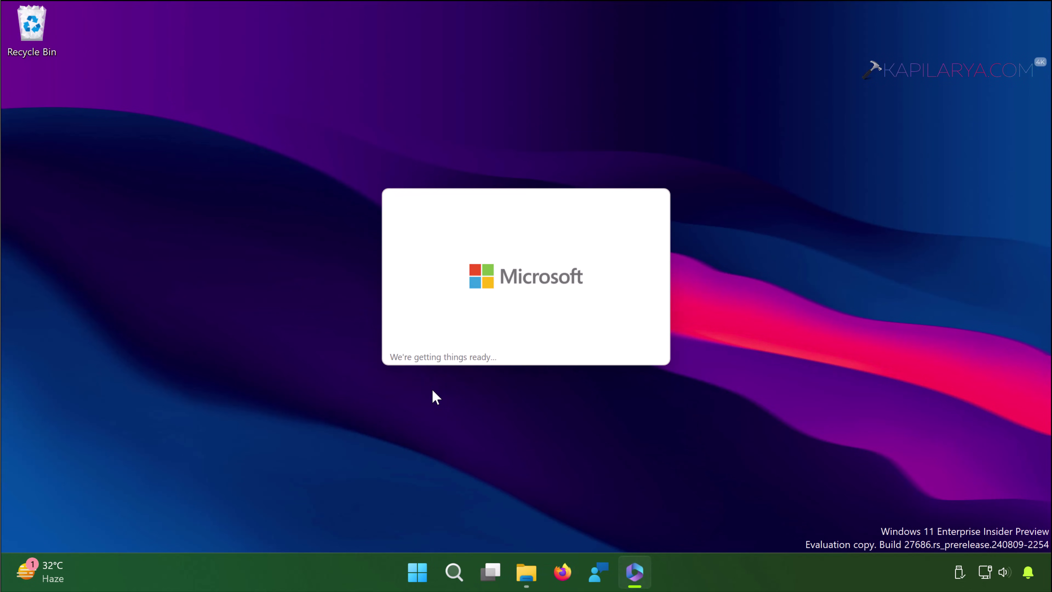
{"action": "left_click", "coordinate": [417, 572]}
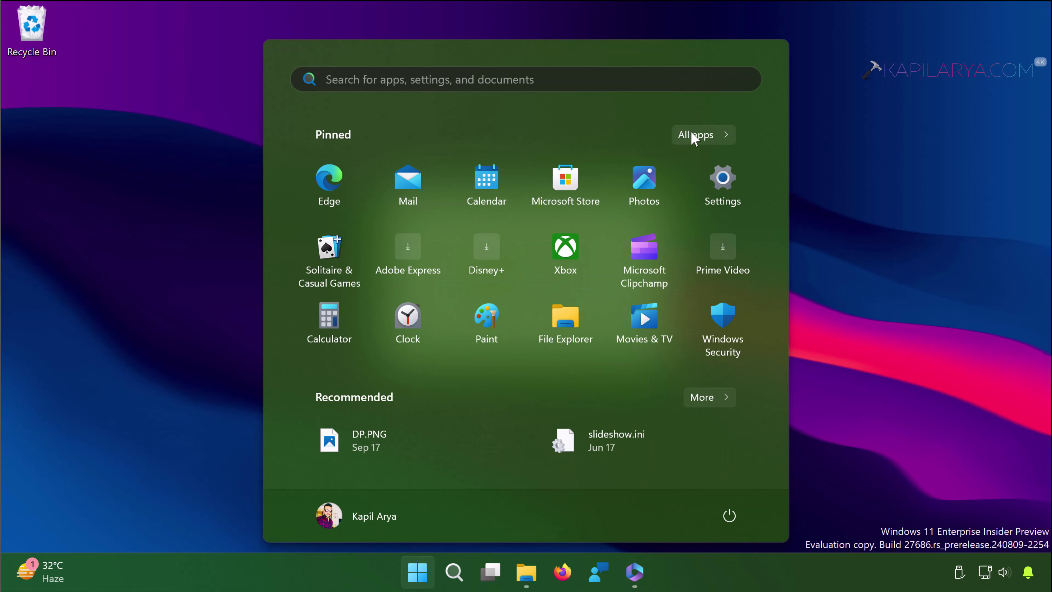
Step: Browse the All apps list to the bottom, then dismiss the Start menu
{"action": "left_click", "coordinate": [695, 136]}
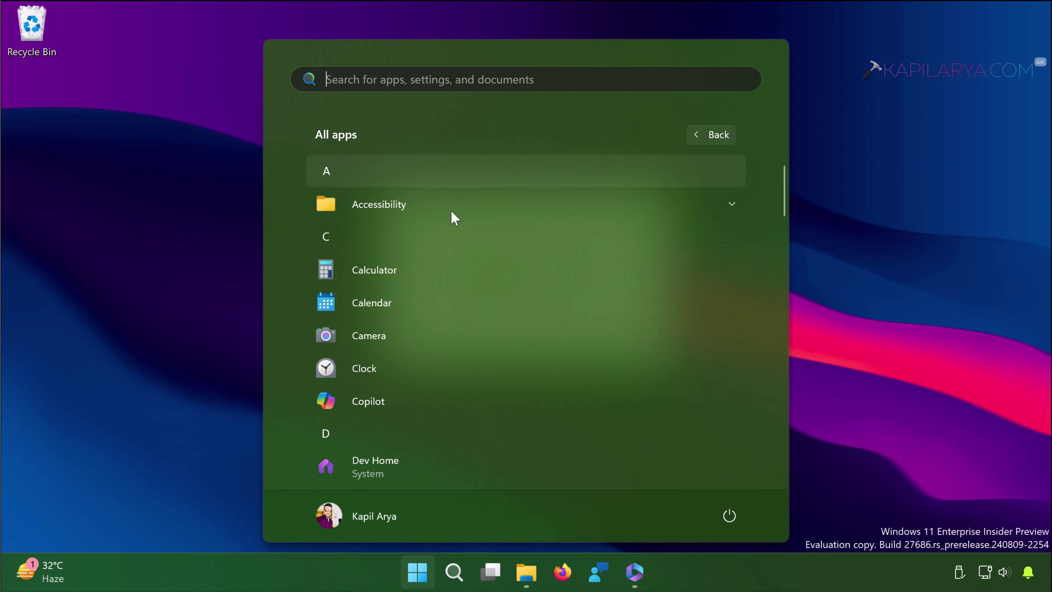
{"action": "scroll", "coordinate": [493, 346], "scroll_direction": "down", "scroll_amount": 5}
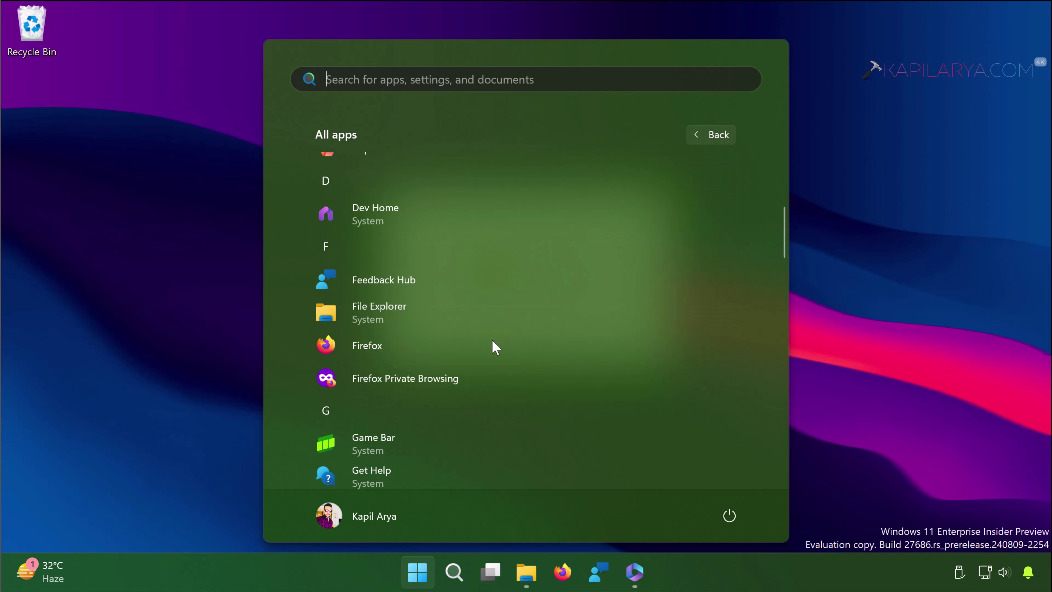
{"action": "scroll", "coordinate": [496, 346], "scroll_direction": "down", "scroll_amount": 10}
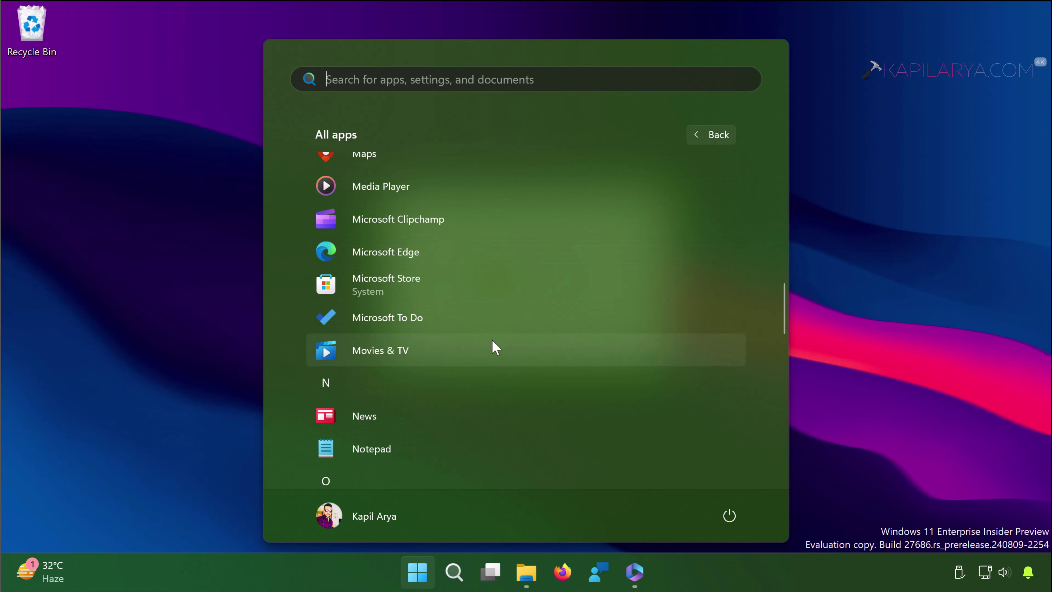
{"action": "scroll", "coordinate": [493, 338], "scroll_direction": "down", "scroll_amount": 3}
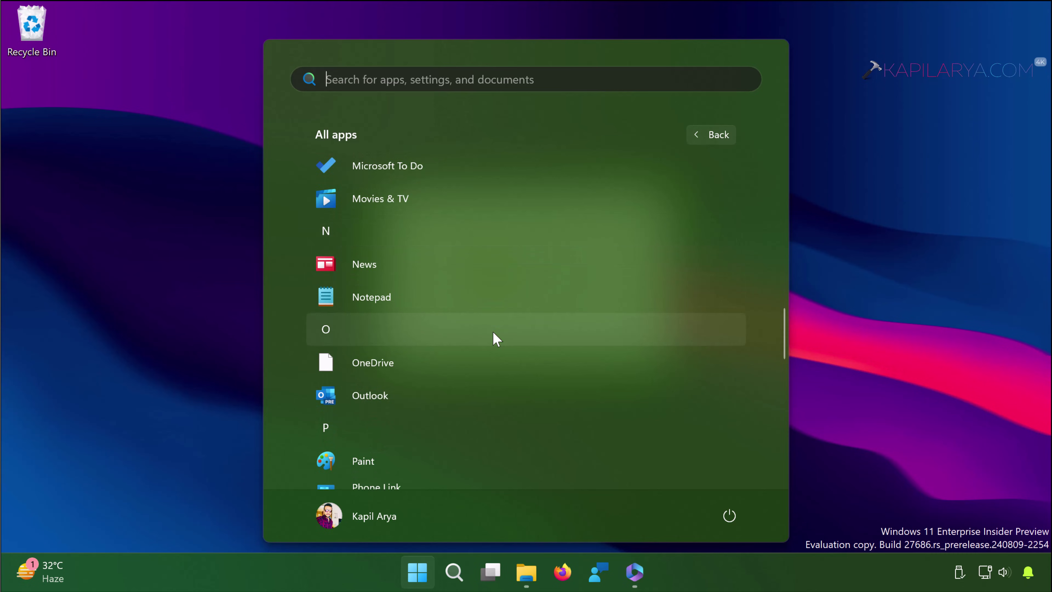
{"action": "scroll", "coordinate": [496, 339], "scroll_direction": "down", "scroll_amount": 4}
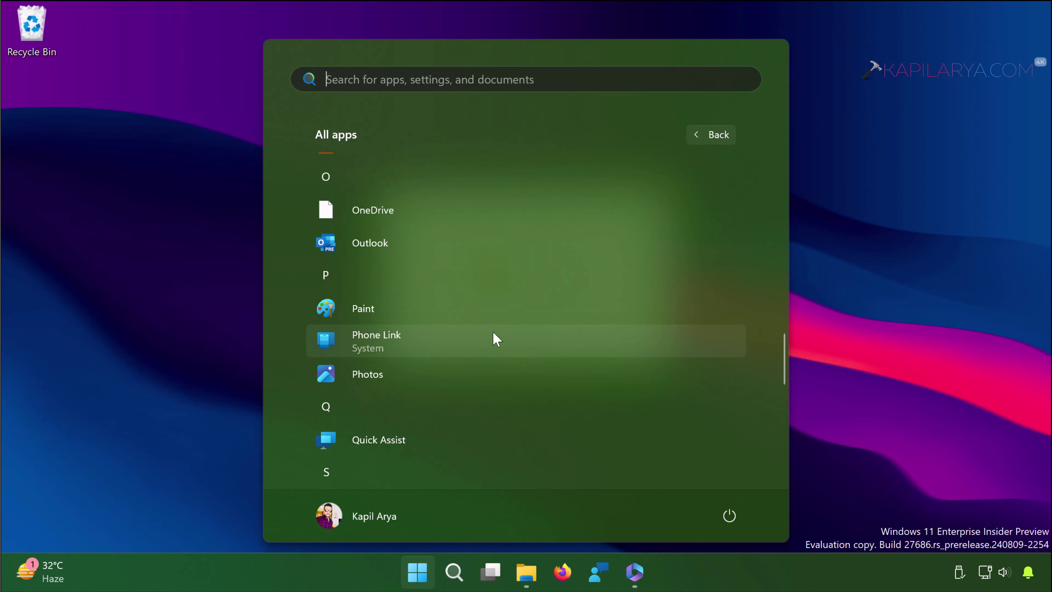
{"action": "scroll", "coordinate": [496, 339], "scroll_direction": "down", "scroll_amount": 5}
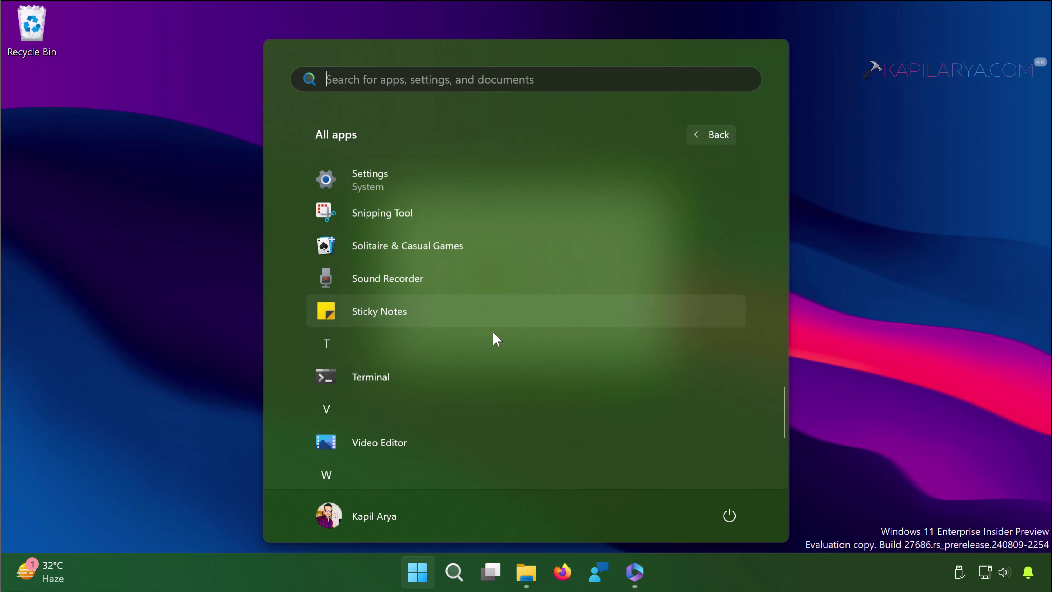
{"action": "scroll", "coordinate": [496, 339], "scroll_direction": "down", "scroll_amount": 5}
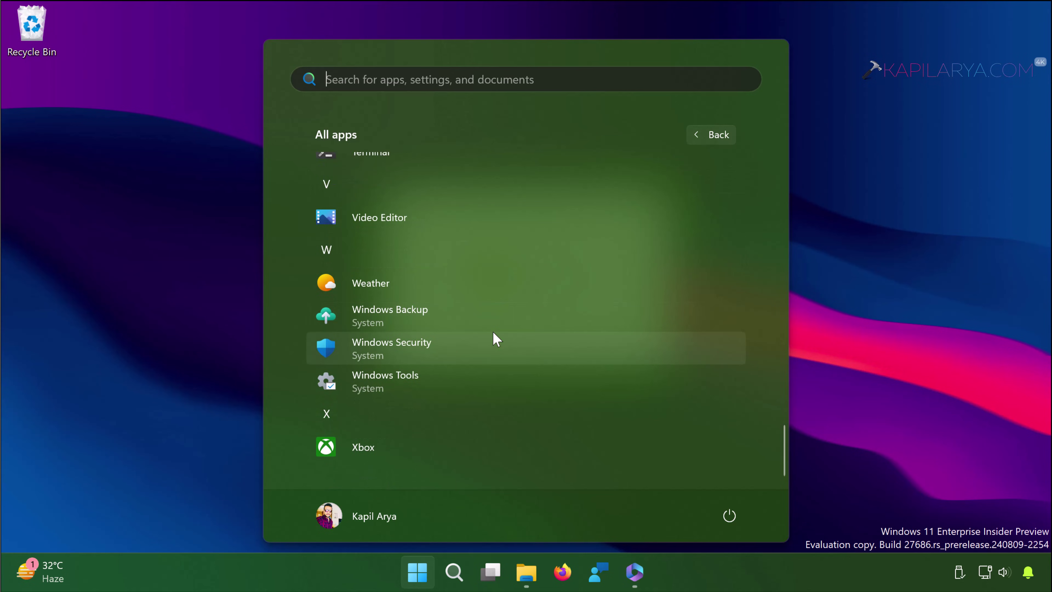
{"action": "left_click", "coordinate": [245, 389]}
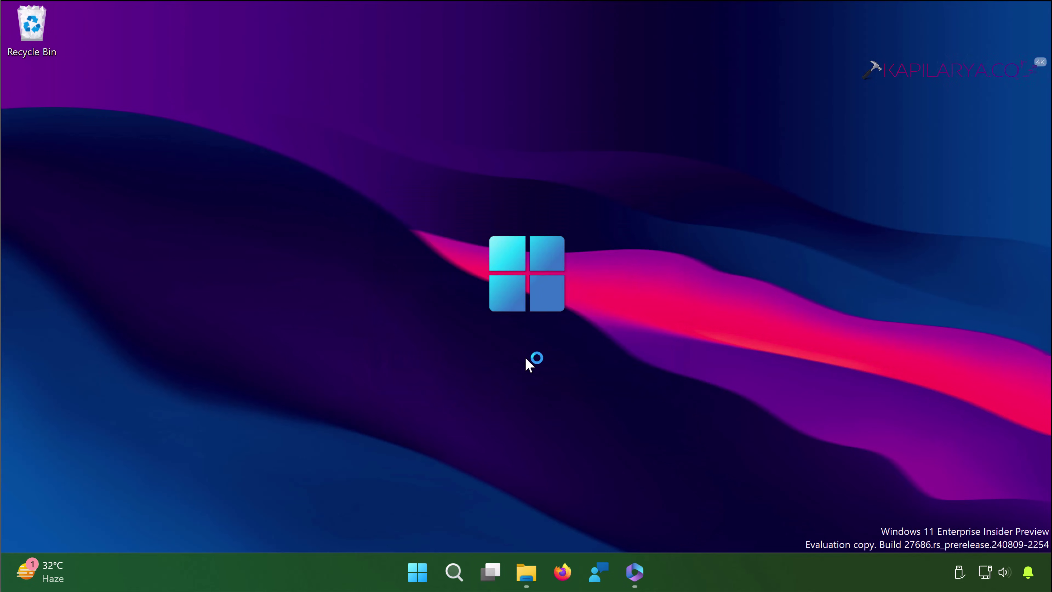
Step: Check the Office install status from the system tray and close the 'You're all set!' message when done
{"action": "left_click", "coordinate": [933, 572]}
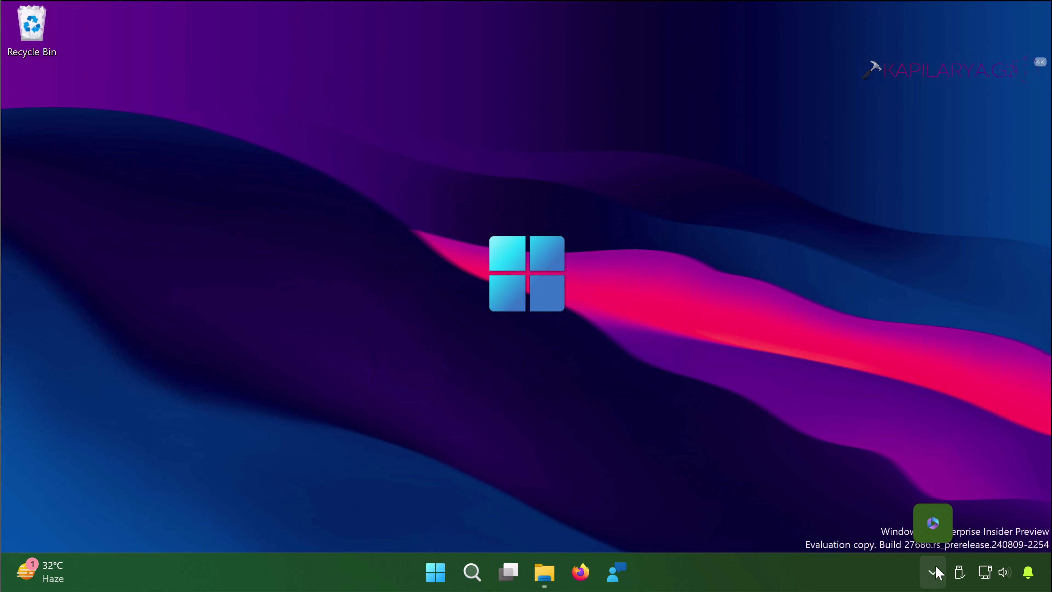
{"action": "left_click", "coordinate": [935, 522]}
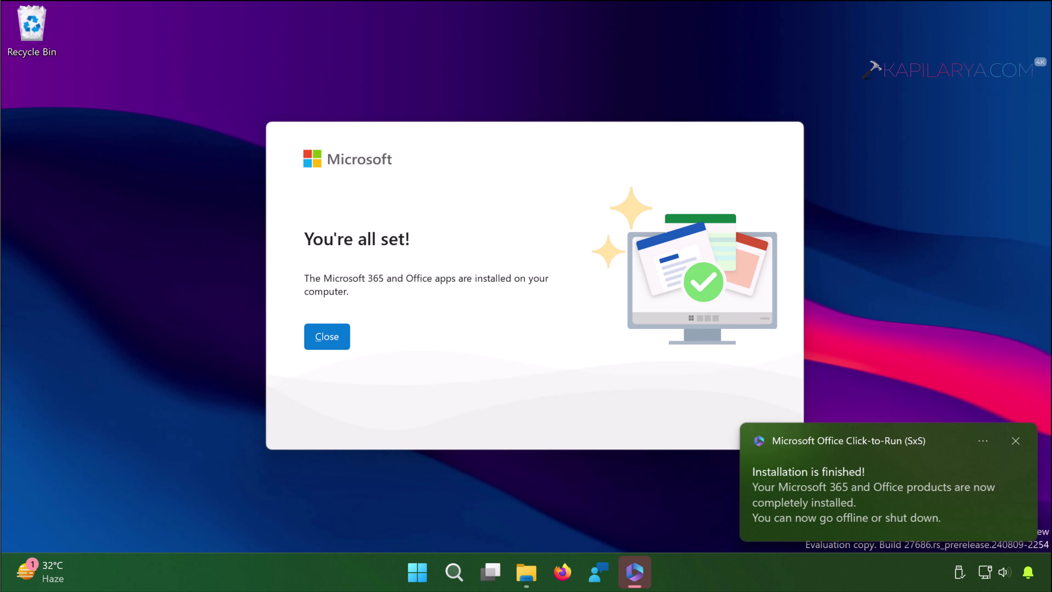
{"action": "left_click", "coordinate": [332, 348]}
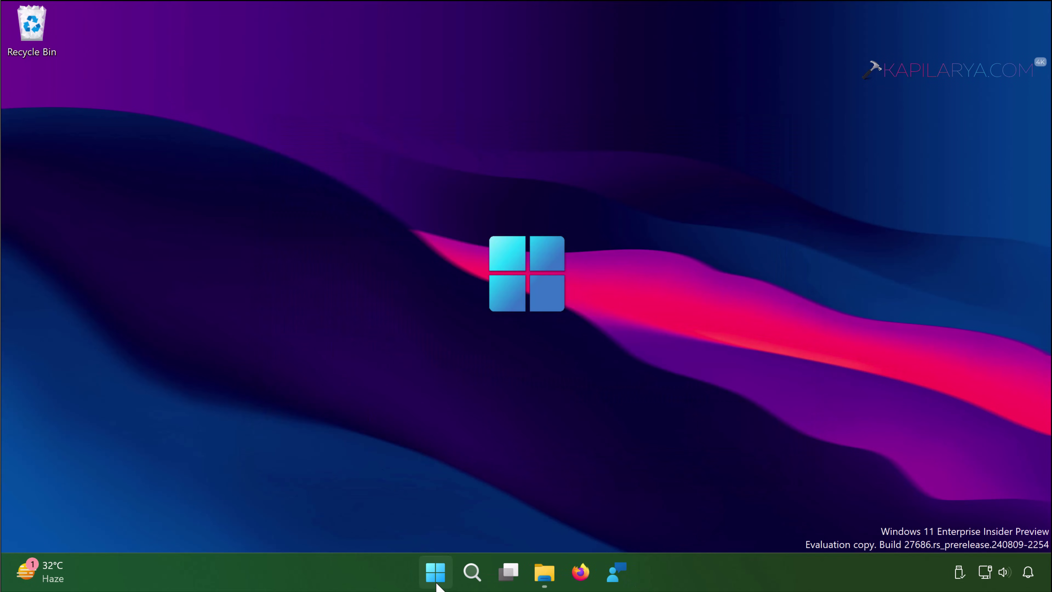
Step: Launch Word from the Recently added list under the Start menu's Recommended section
{"action": "left_click", "coordinate": [435, 575]}
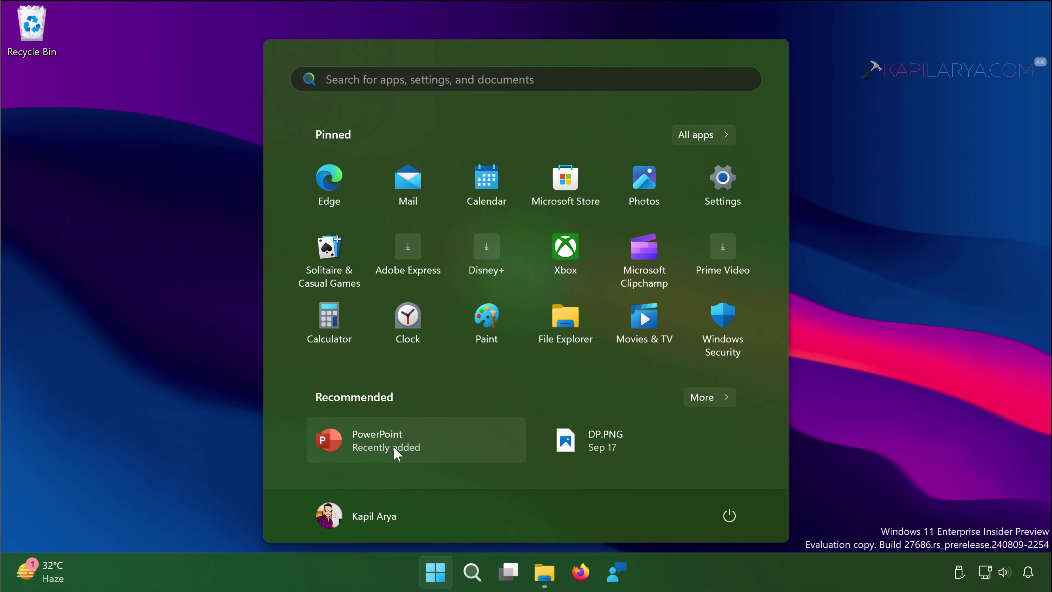
{"action": "left_click", "coordinate": [702, 396]}
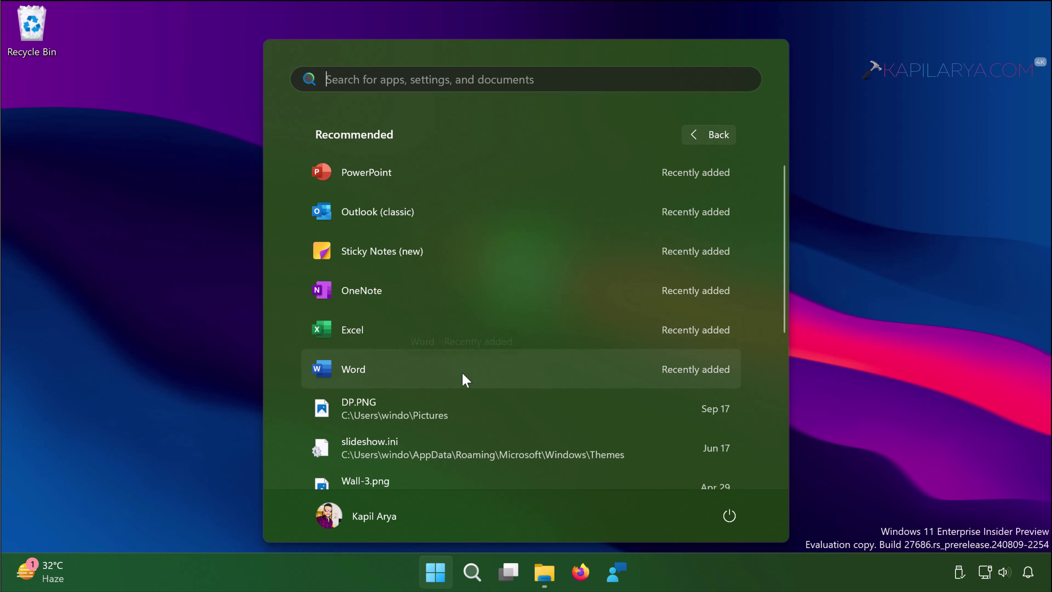
{"action": "left_click", "coordinate": [464, 371]}
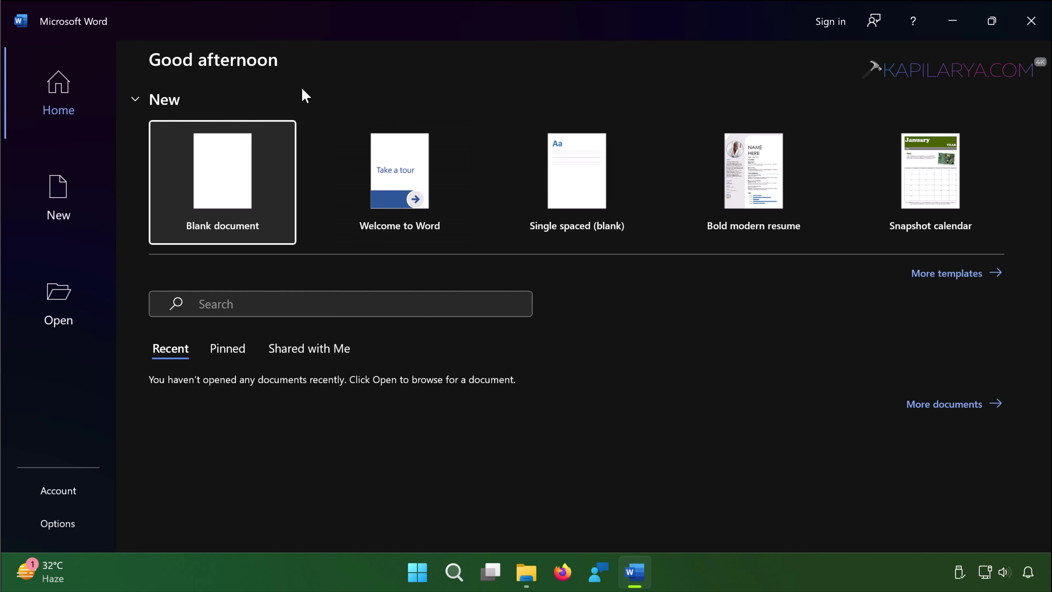
Step: Open Word's Account page and dismiss the Enter your product key dialog
{"action": "left_click", "coordinate": [61, 493]}
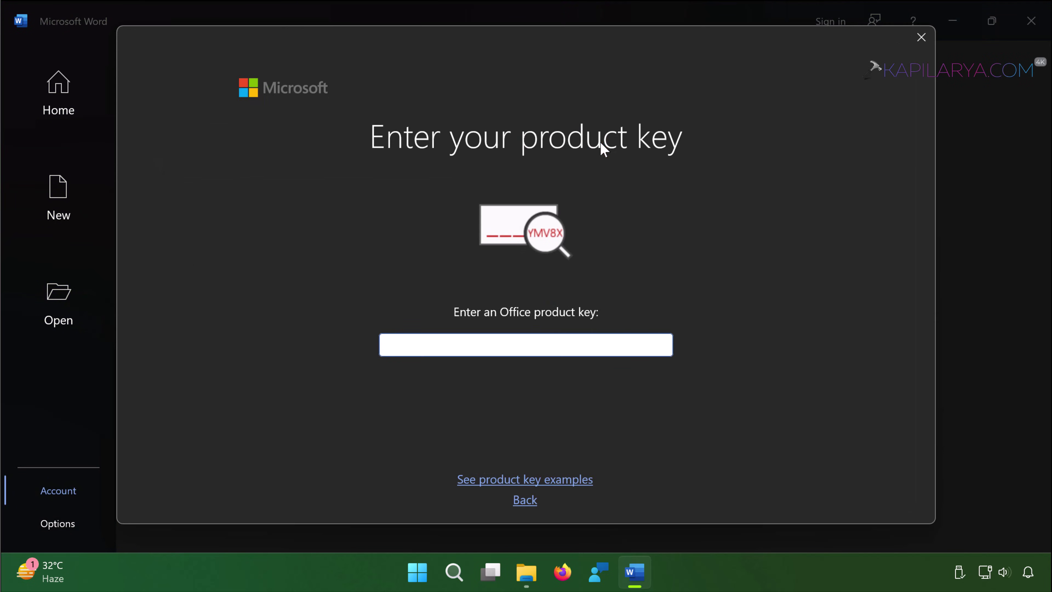
{"action": "left_click", "coordinate": [412, 348]}
{"action": "left_click", "coordinate": [921, 37]}
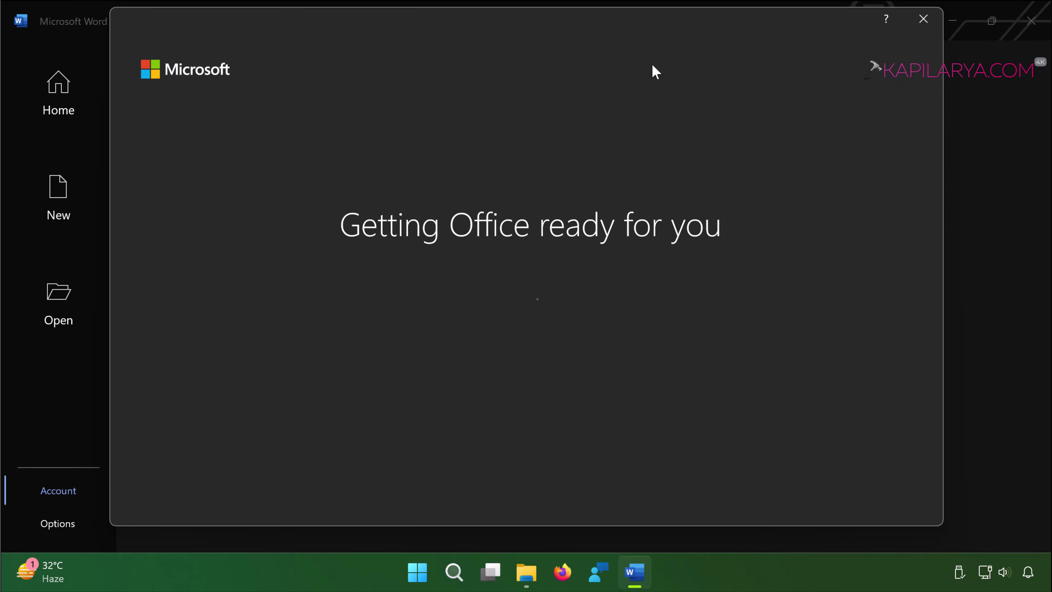
Step: Accept the license agreement, verify Office Home and Business 2024 (version 2408) on Account, and leave Word
{"action": "left_click", "coordinate": [261, 383]}
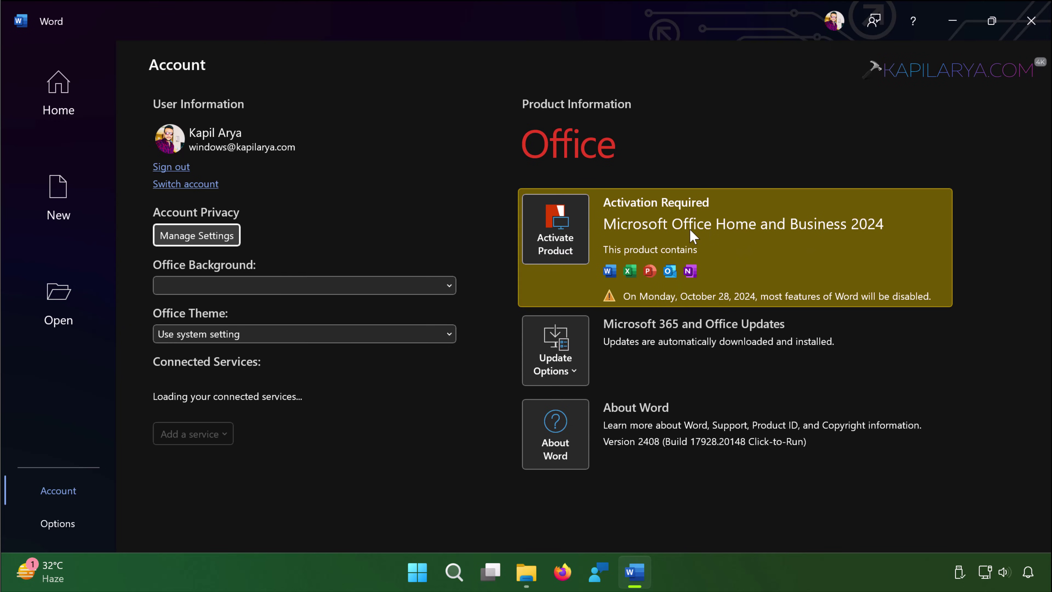
{"action": "left_click", "coordinate": [579, 248]}
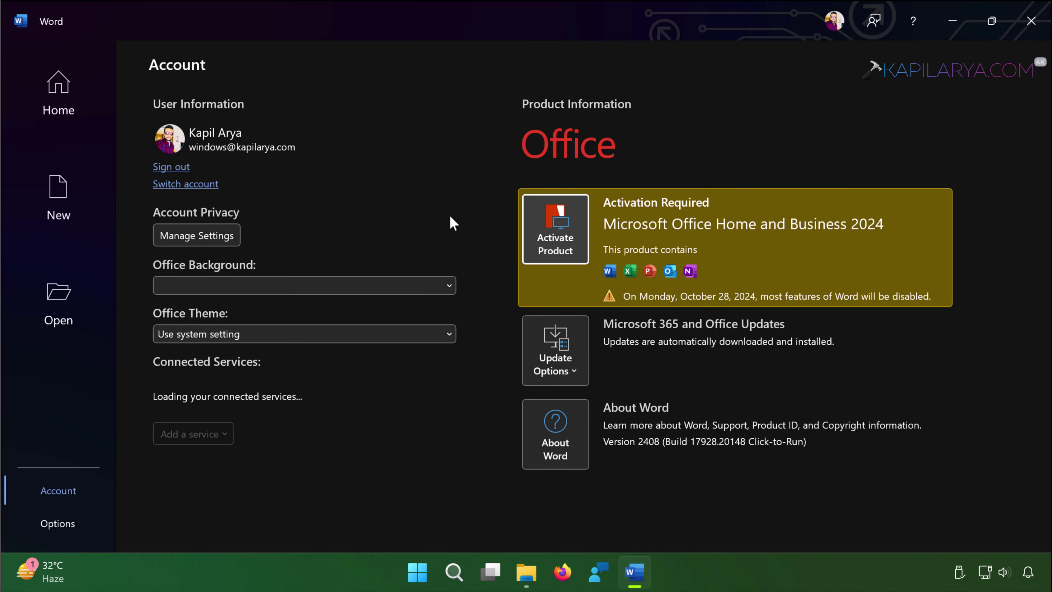
{"action": "key", "text": "Tab"}
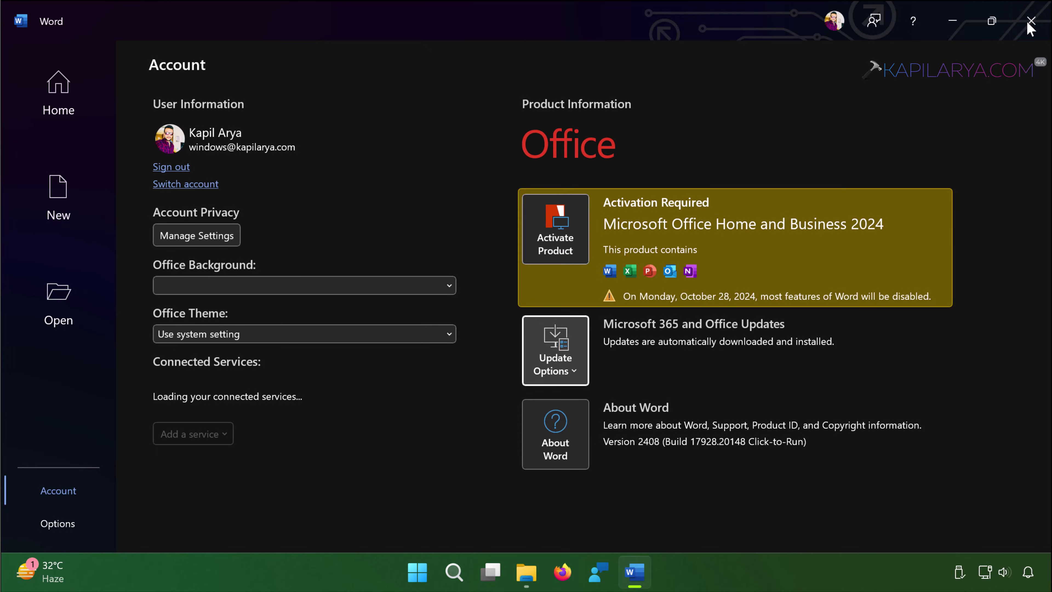
{"action": "key", "text": "Escape"}
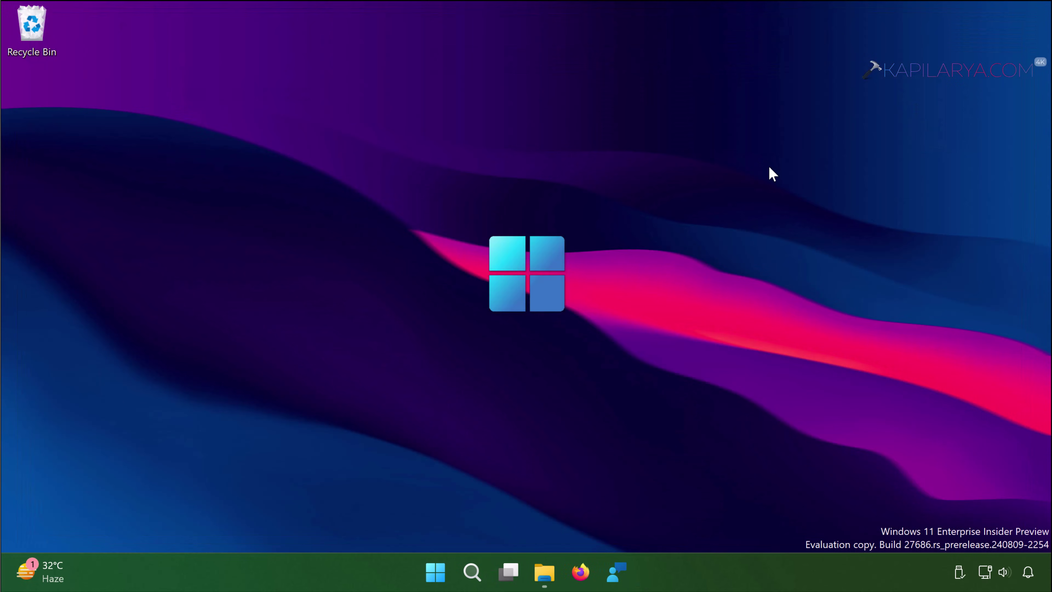
Step: Launch PowerPoint from the Start menu's Recommended list to confirm the Office 2024 install
{"action": "left_click", "coordinate": [435, 572]}
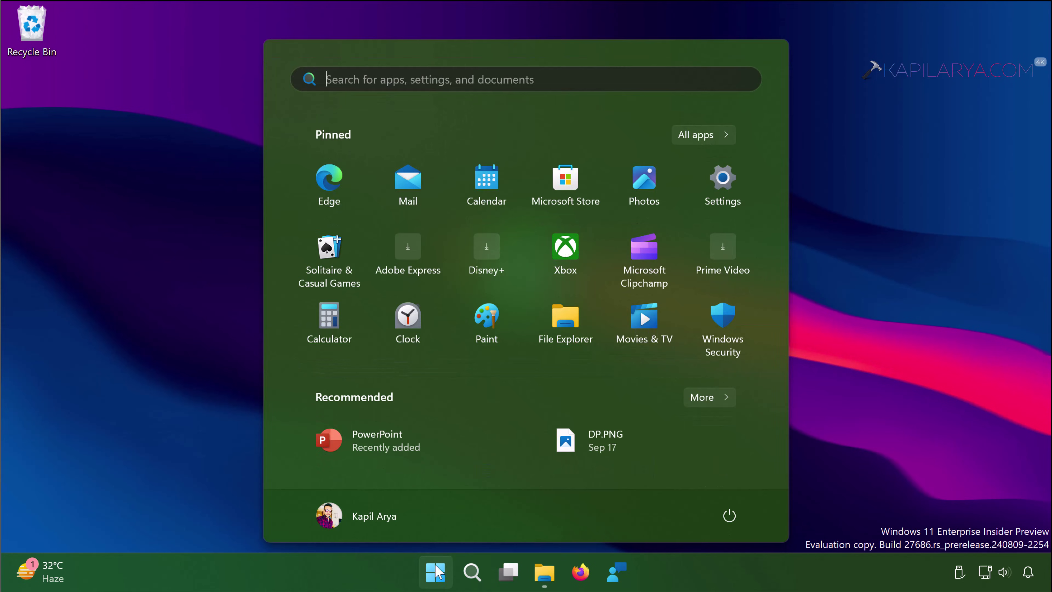
{"action": "left_click", "coordinate": [351, 441]}
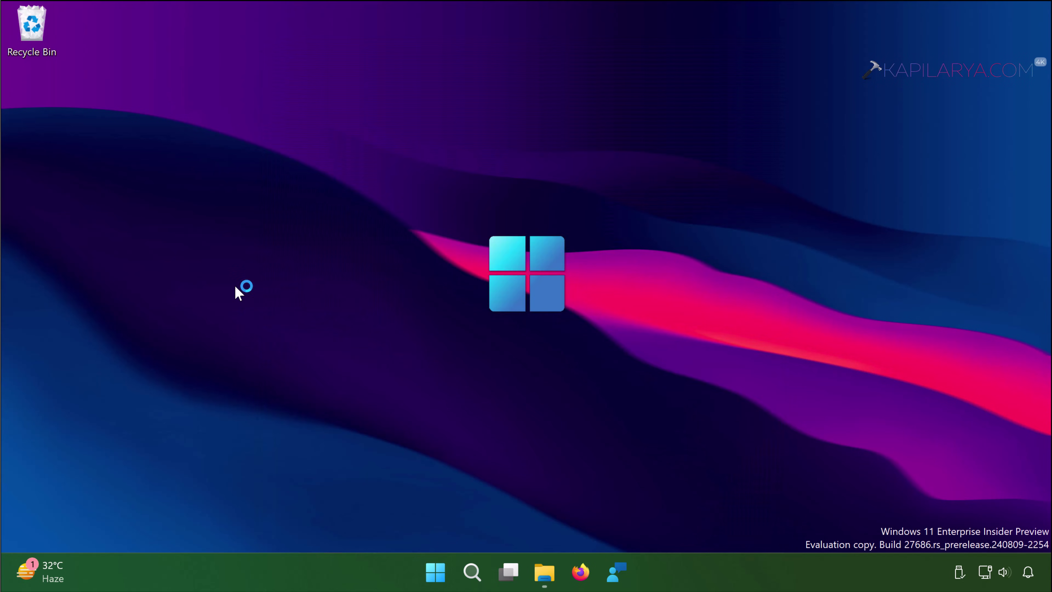